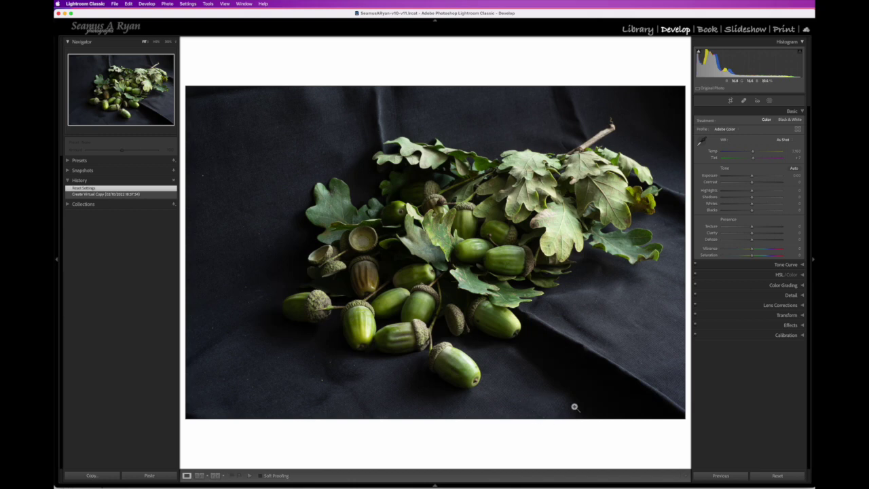
- Crop in from the bottom-left corner and reposition the frame around the acorns and leaves
left_click(730, 101)
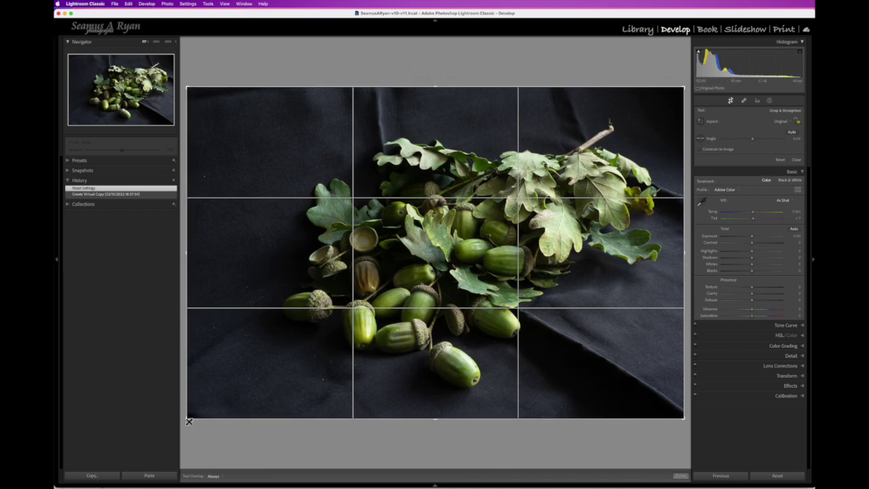
left_click_drag(188, 419, 217, 403)
left_click_drag(472, 250, 451, 237)
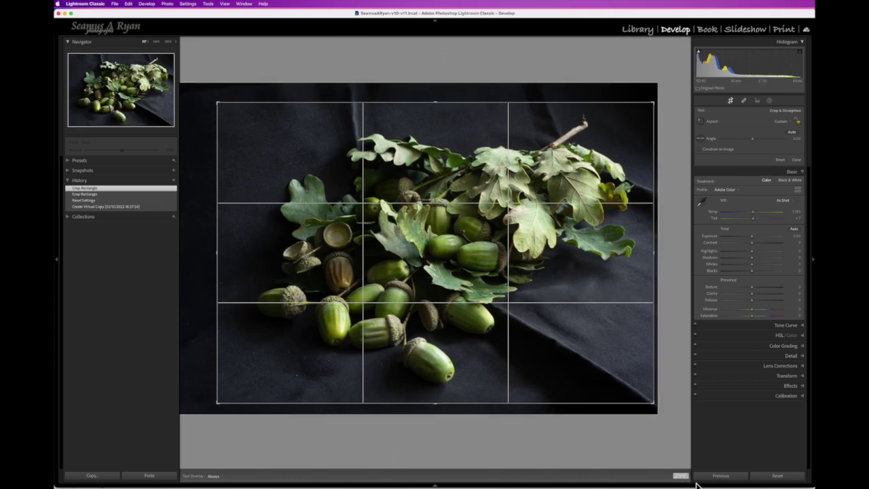
mouse_move(686, 483)
left_click(680, 475)
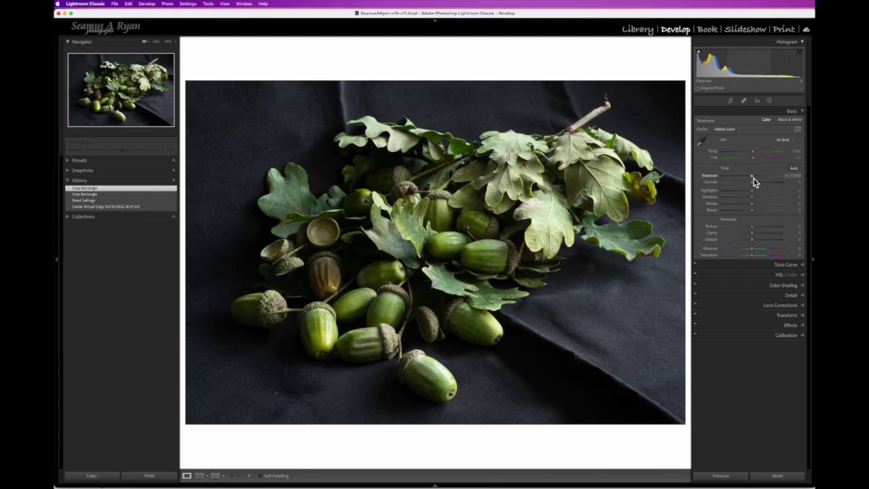
- Test darker Exposure and Blacks, then settle at Exposure +0.10 with Blacks back near 0
mouse_move(753, 177)
left_mouse_down()
mouse_move(727, 179)
mouse_move(752, 180)
left_mouse_up()
left_click_drag(753, 211, 720, 214)
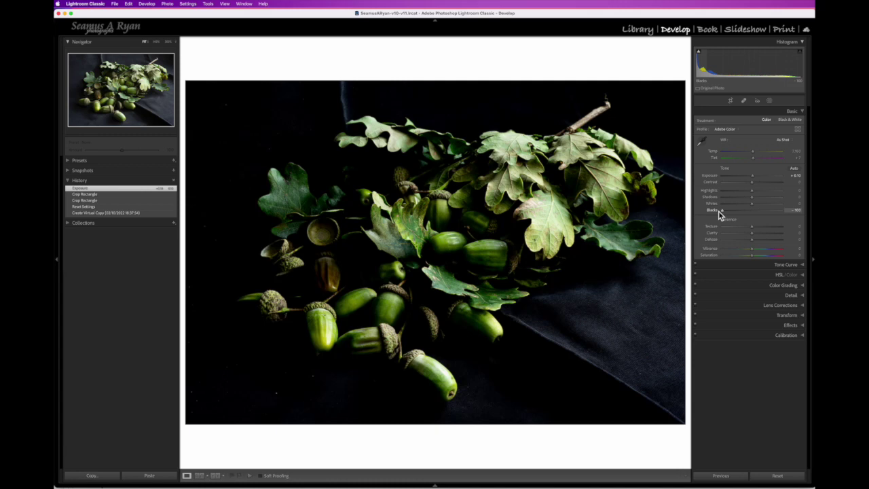
left_click_drag(718, 210, 752, 214)
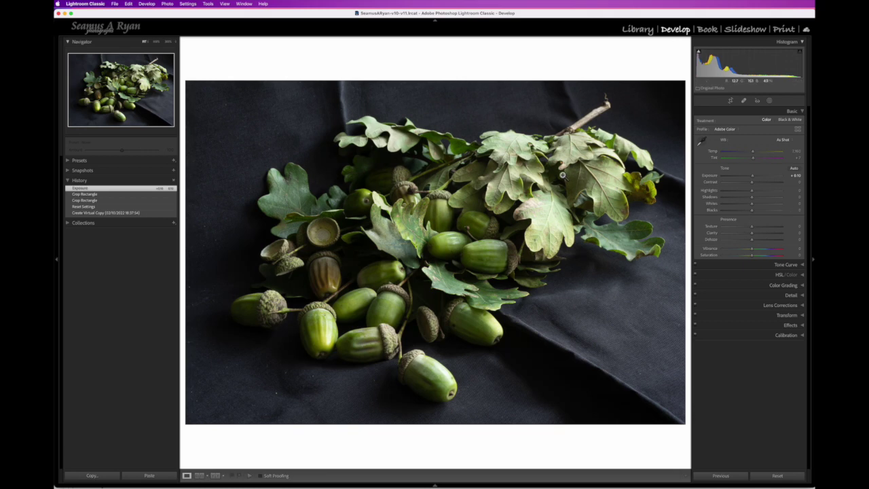
- Reset Exposure to 0 and add a Select Subject mask over the acorns and leaves
double_click(710, 178)
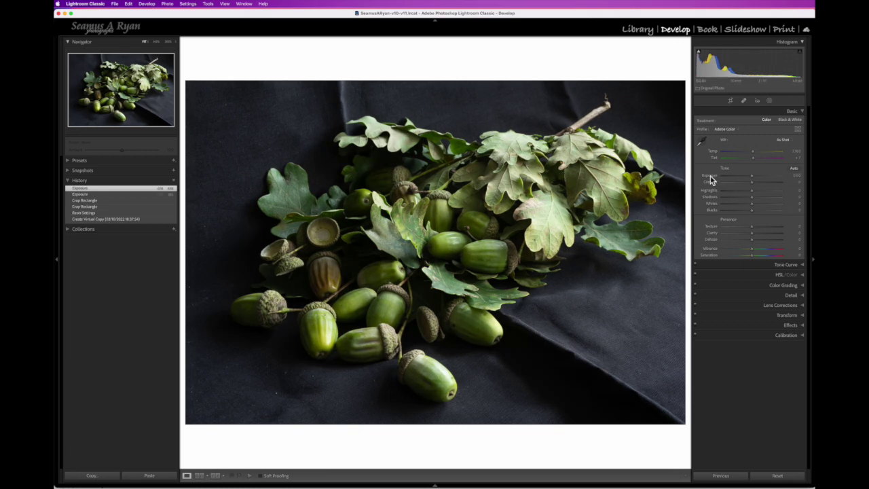
left_click(770, 101)
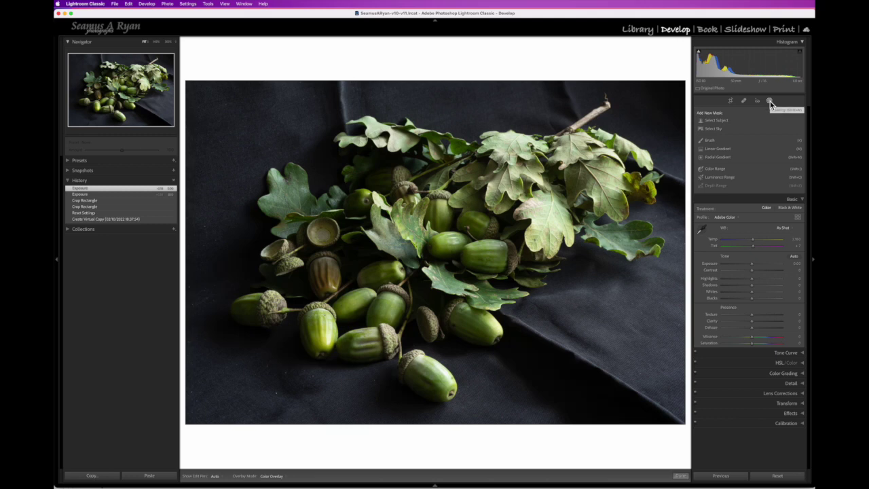
left_click(716, 121)
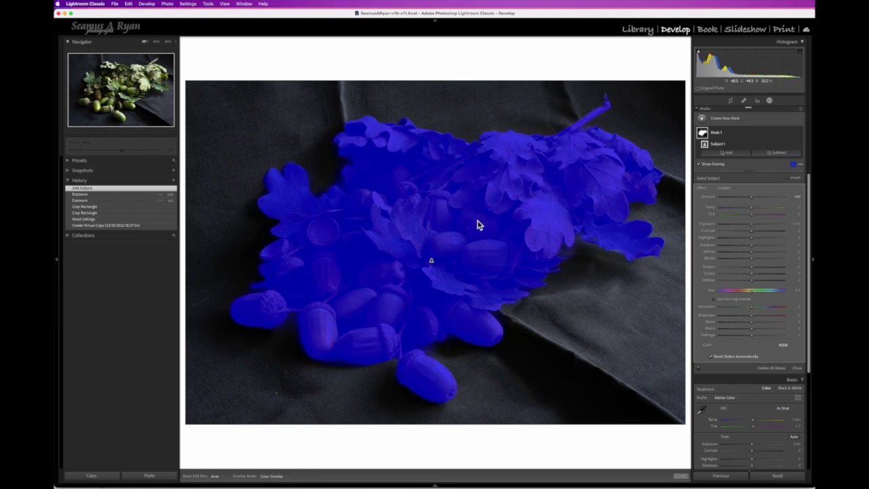
- Invert the subject mask and try red, maroon and dark blue overlay colours
left_click(786, 177)
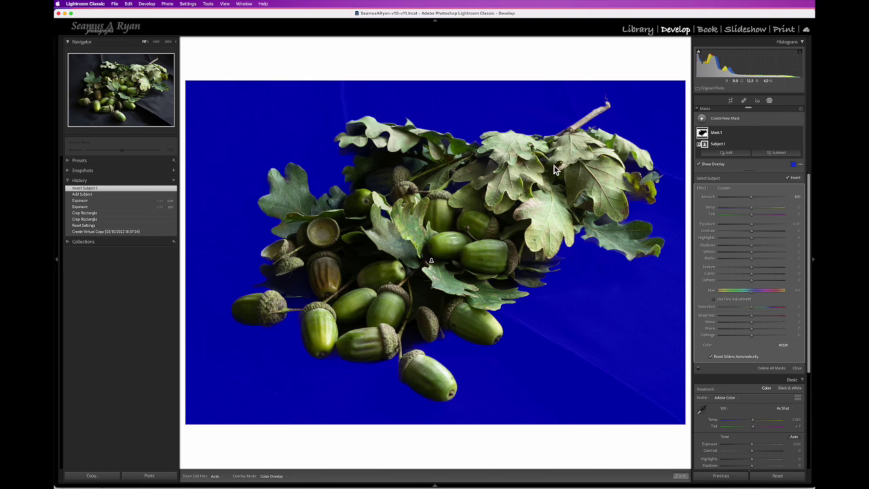
left_click(794, 165)
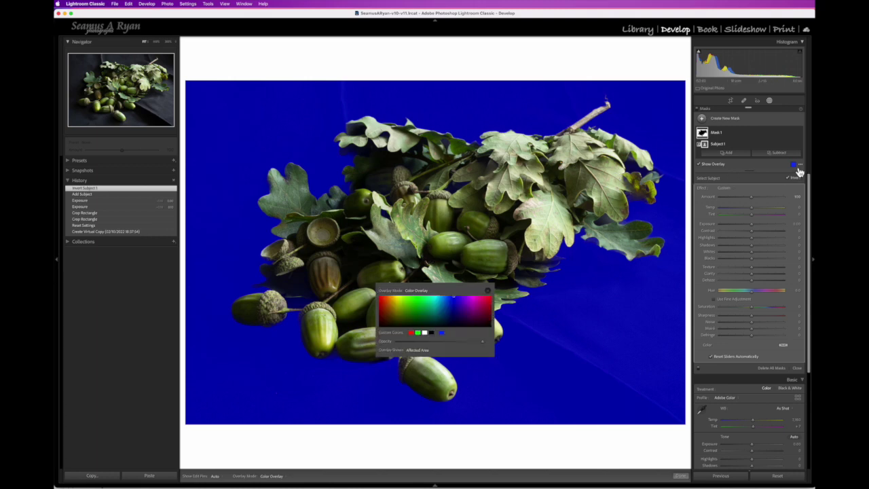
left_click(387, 303)
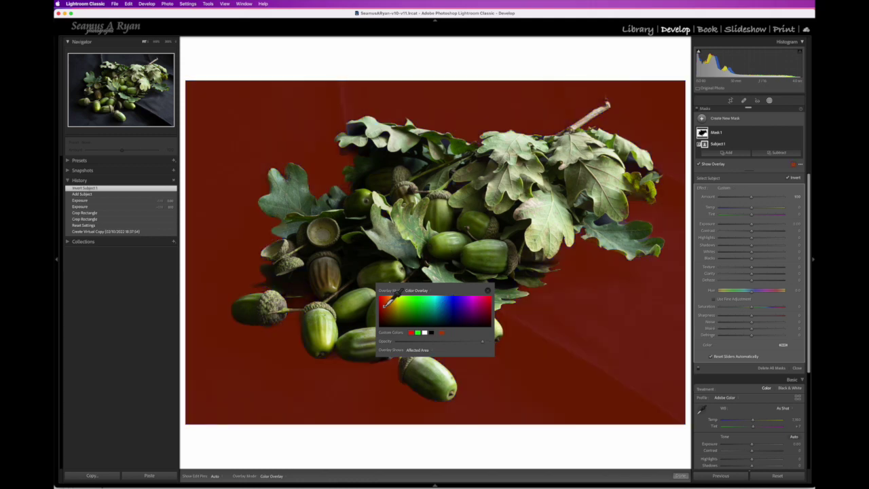
left_click(410, 312)
left_click(473, 314)
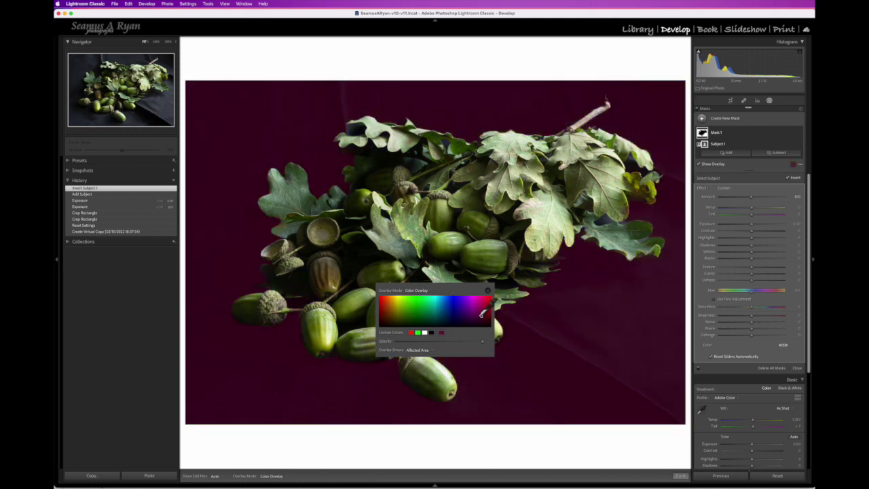
left_click(456, 309)
- Try dark maroon and green overlays, return to blue, and toggle the overlay off and on
left_click(480, 318)
left_click(415, 298)
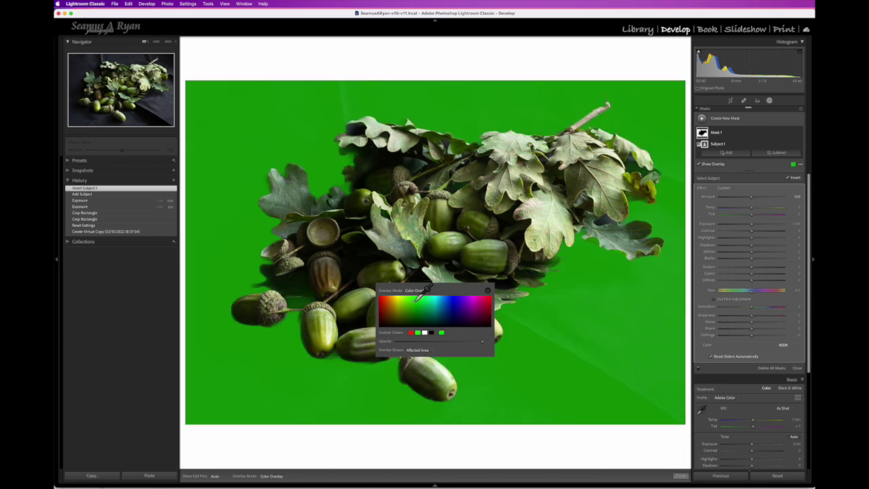
left_click(413, 317)
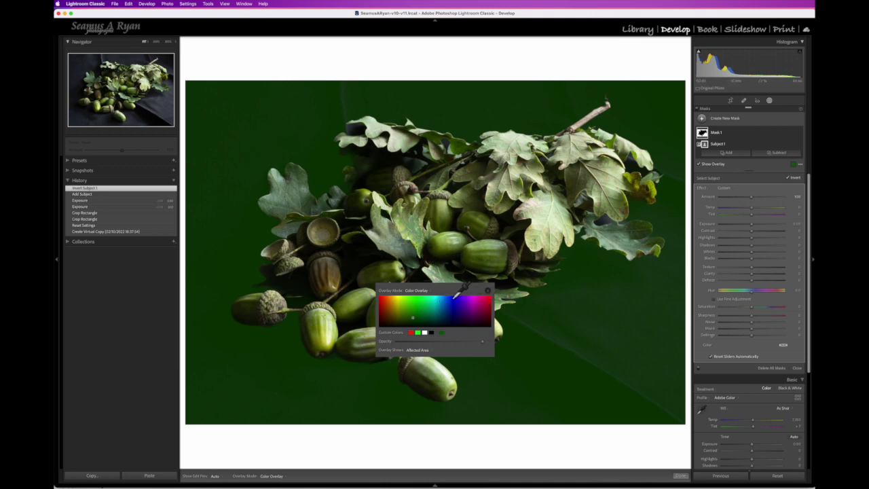
left_click(453, 298)
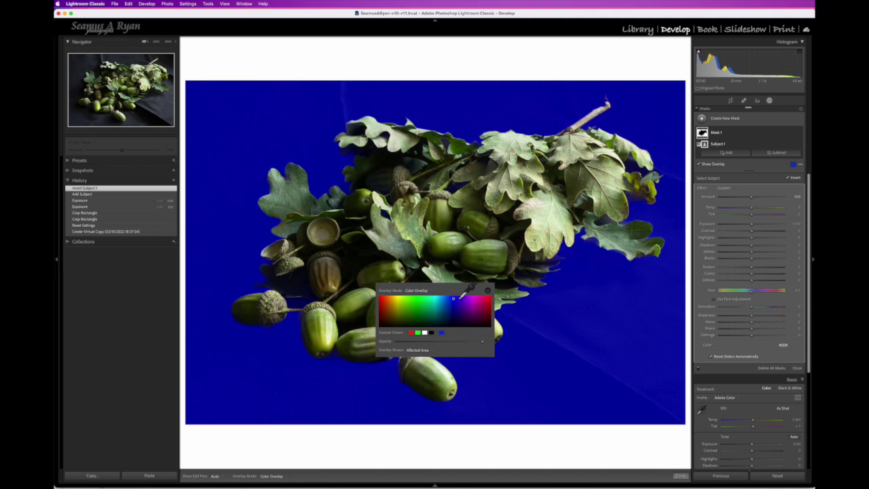
left_click(488, 290)
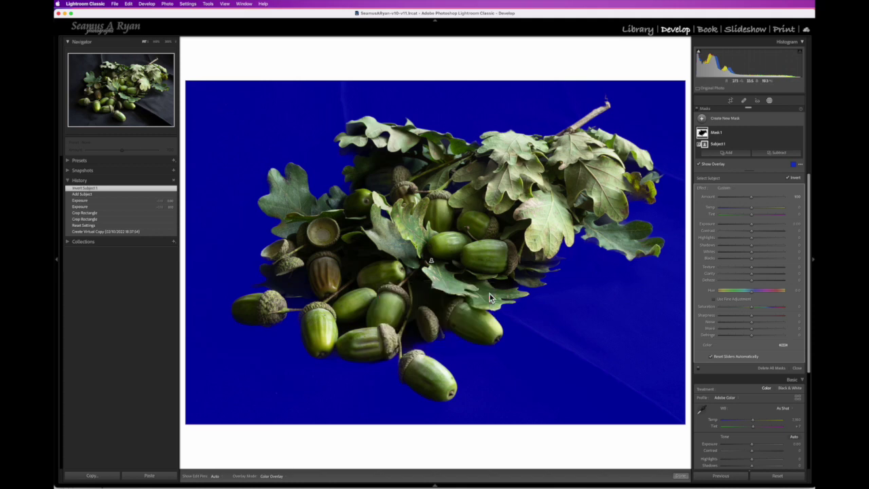
left_click(699, 164)
left_click(699, 164)
- Hide the overlay and test a darker mask Exposure, returning it to about 0
key("o")
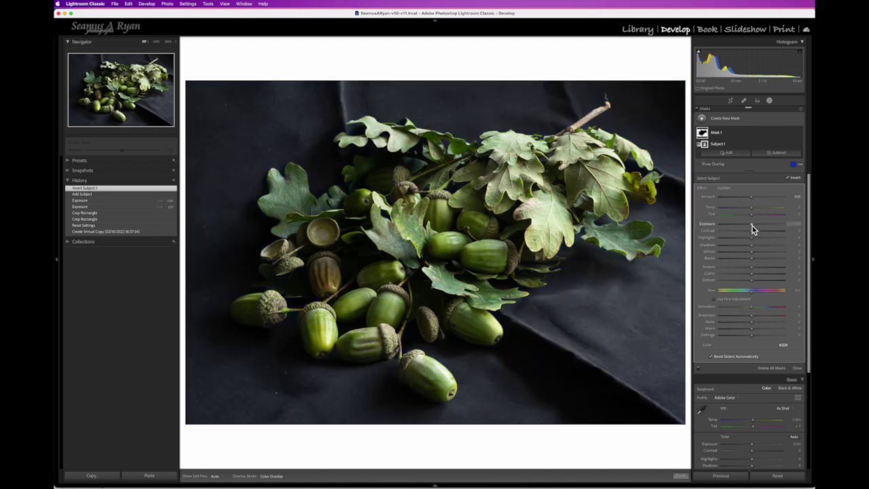
left_click_drag(751, 225, 737, 227)
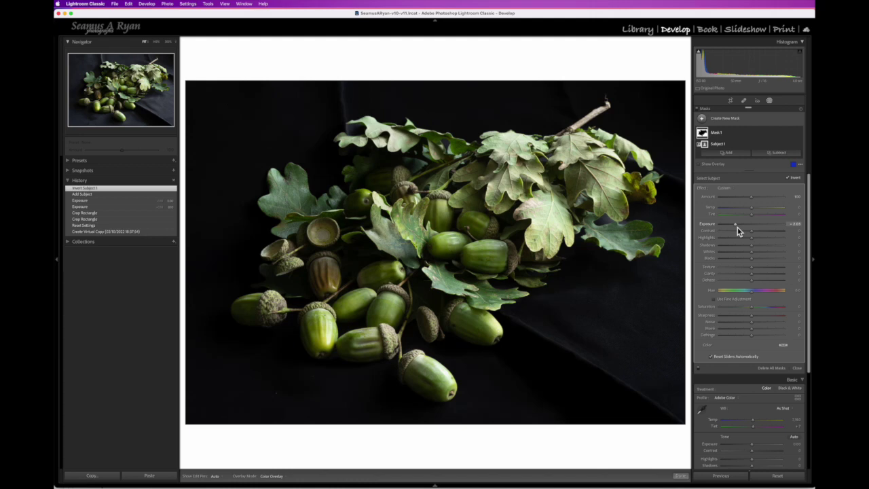
left_click_drag(737, 227, 754, 227)
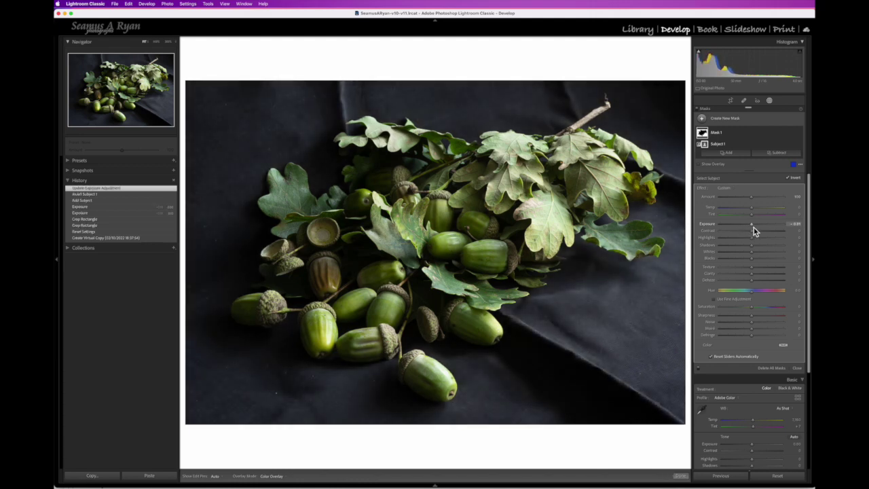
key("o")
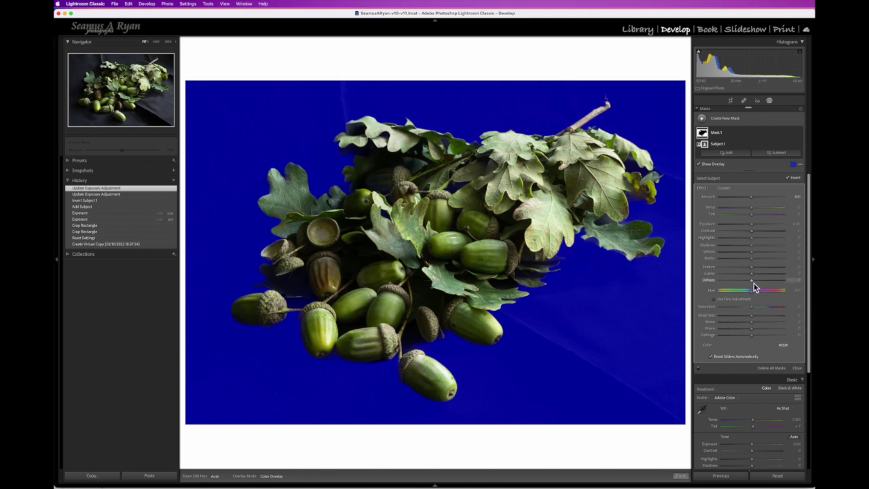
- Drag the mask's Blacks to -100 to darken the background cloth
key("o")
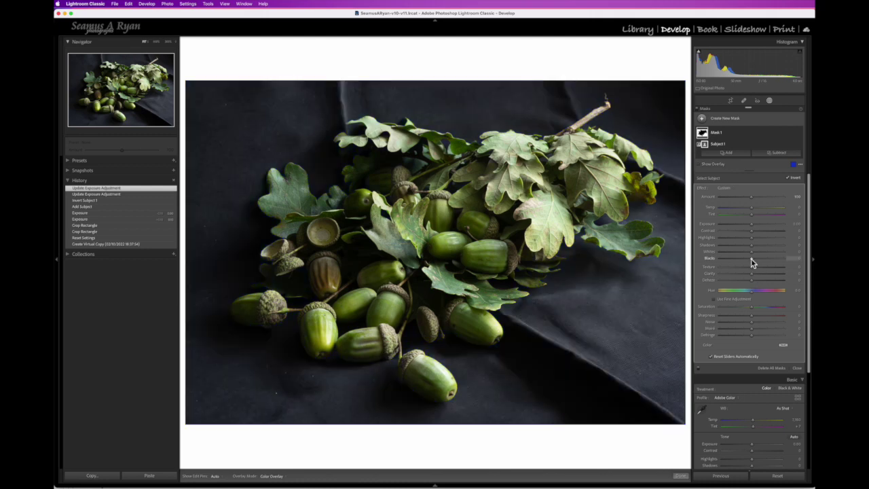
left_click_drag(752, 259, 720, 262)
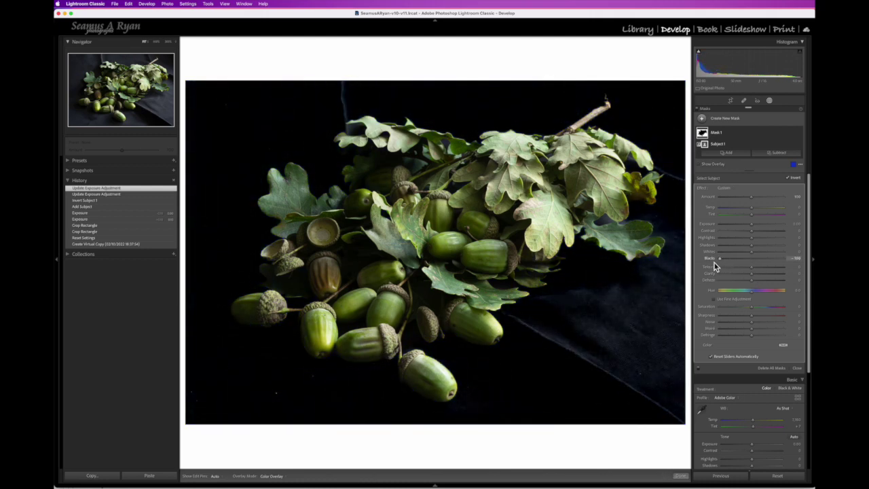
left_click_drag(713, 262, 713, 262)
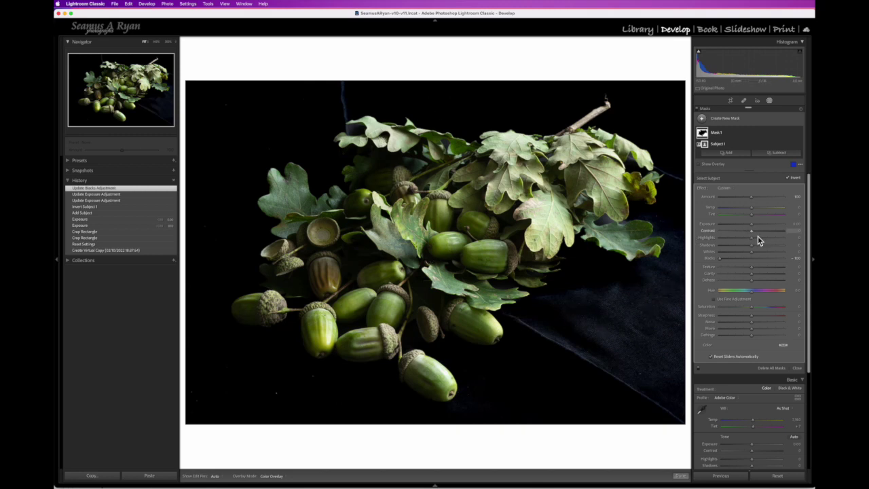
left_click(797, 223)
- Set the background mask's Highlights and Whites to -100
key("Down")
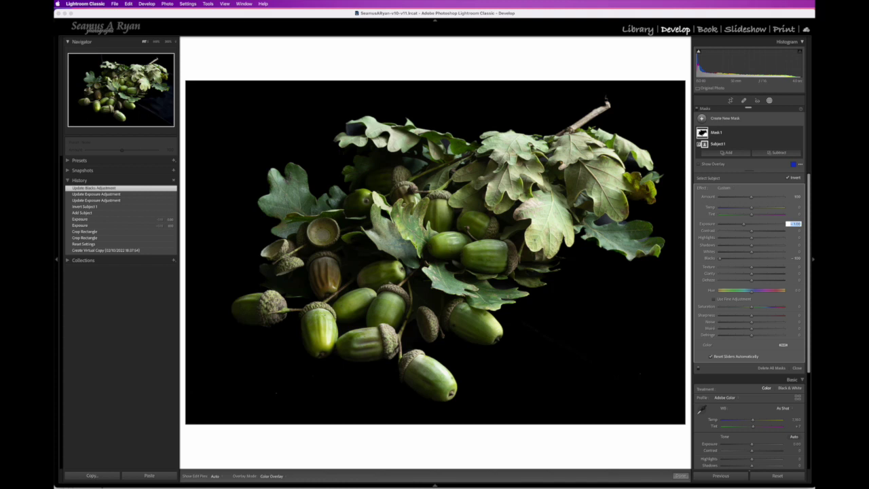
scroll(751, 264, "down", 1)
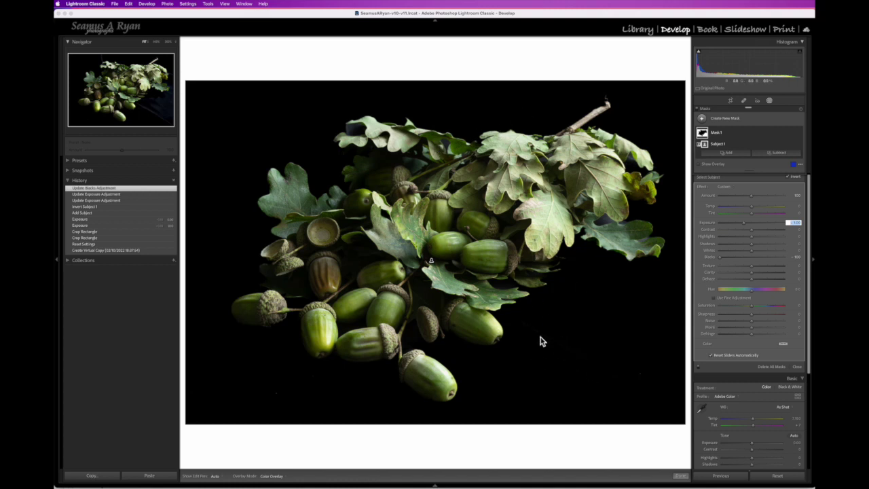
scroll(747, 252, "down", 1)
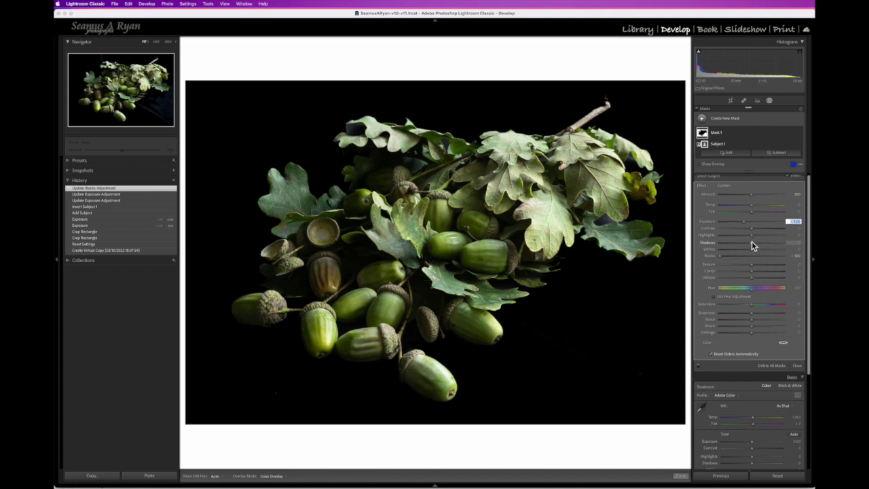
key("Return")
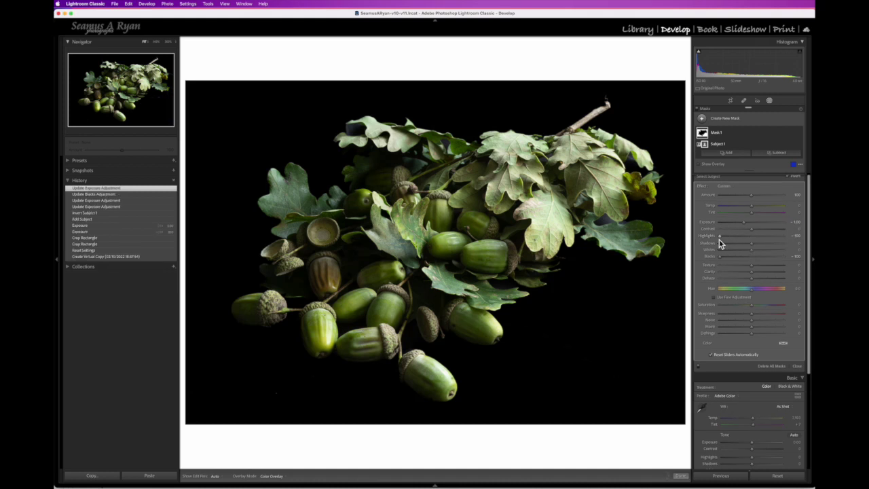
left_click(719, 238)
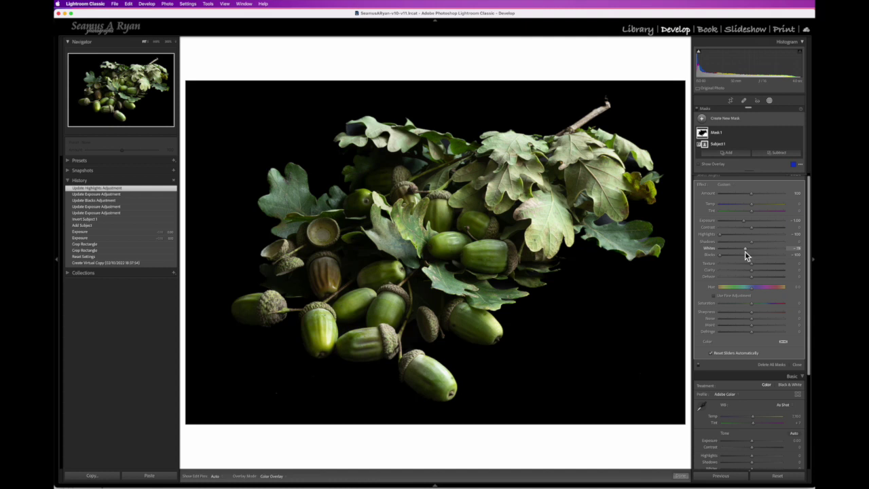
left_click_drag(744, 251, 715, 254)
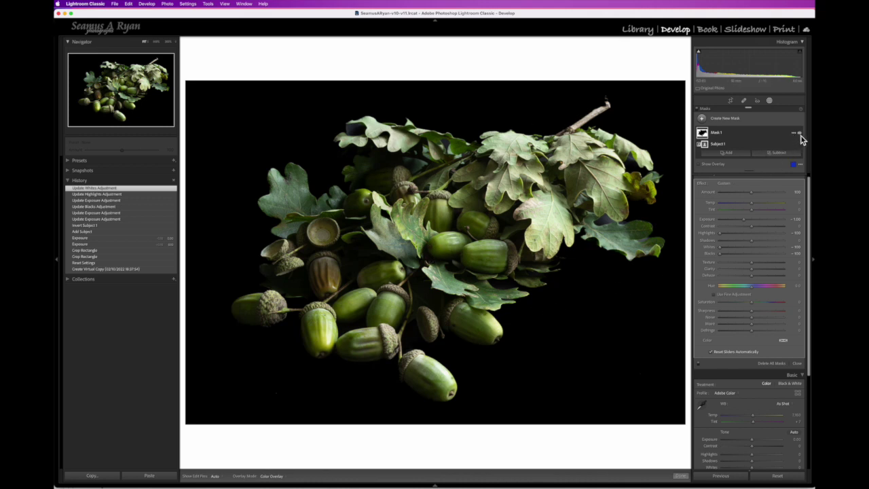
- Toggle the mask's effect off and on to compare, then finish editing the mask
left_click(799, 134)
left_click(800, 133)
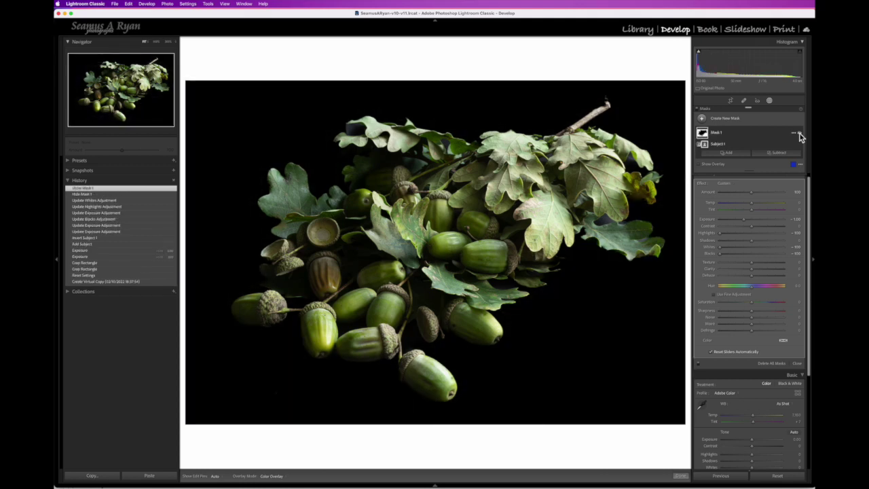
left_click(800, 133)
left_click(799, 134)
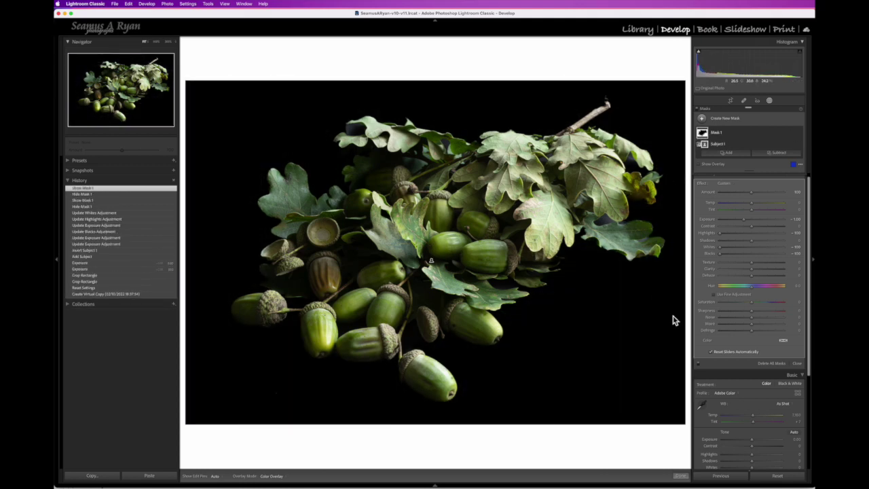
left_click(679, 476)
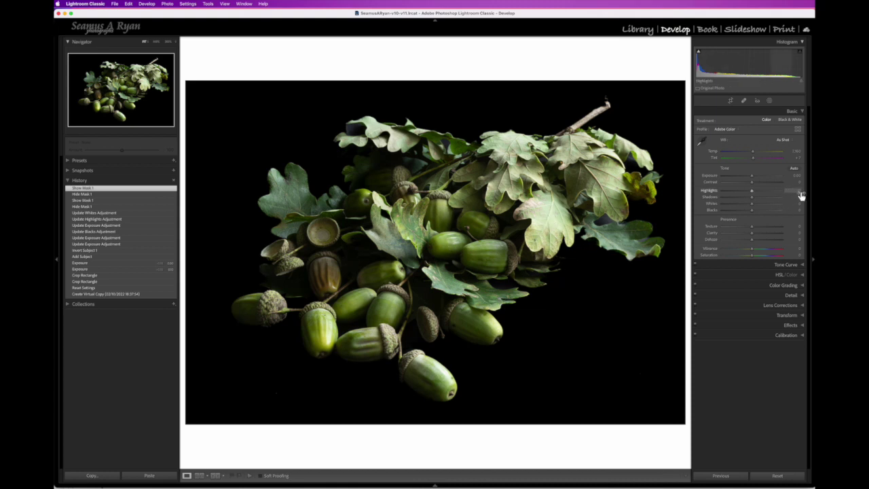
- Lower the overall Highlights from -10 to -50, then nudge further toward -70
type("-10")
key("Return")
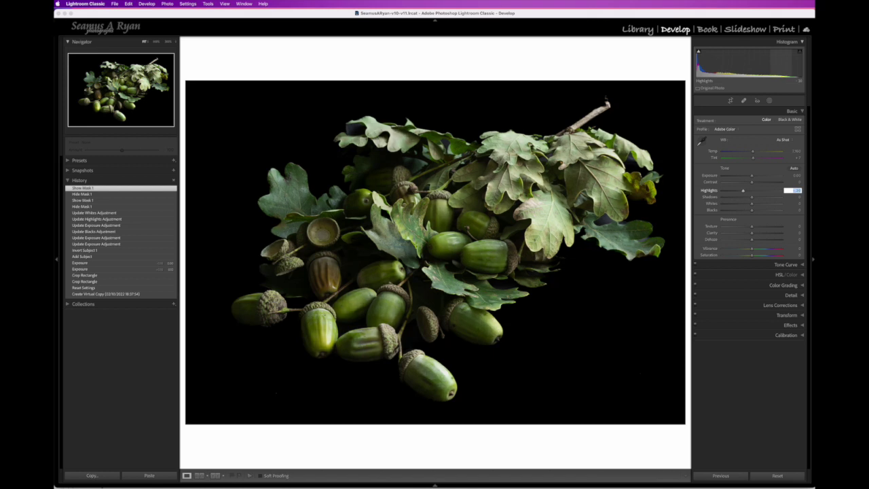
type("-50")
key("Return")
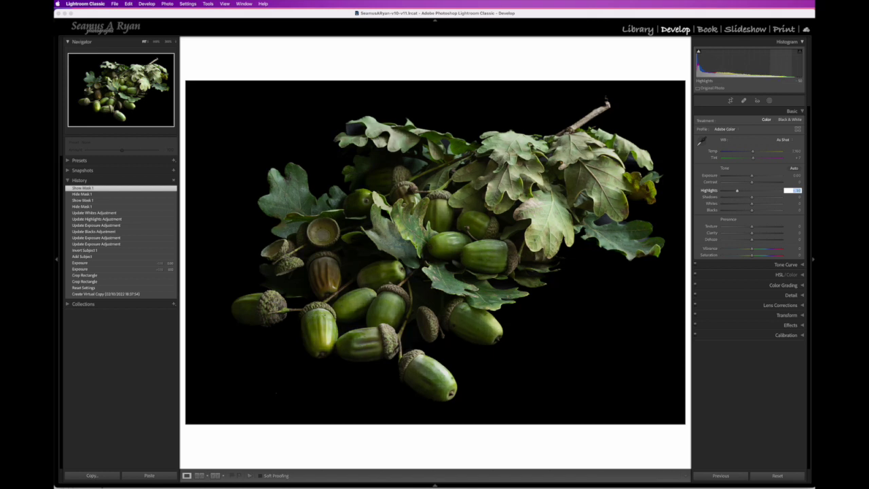
key("Down")
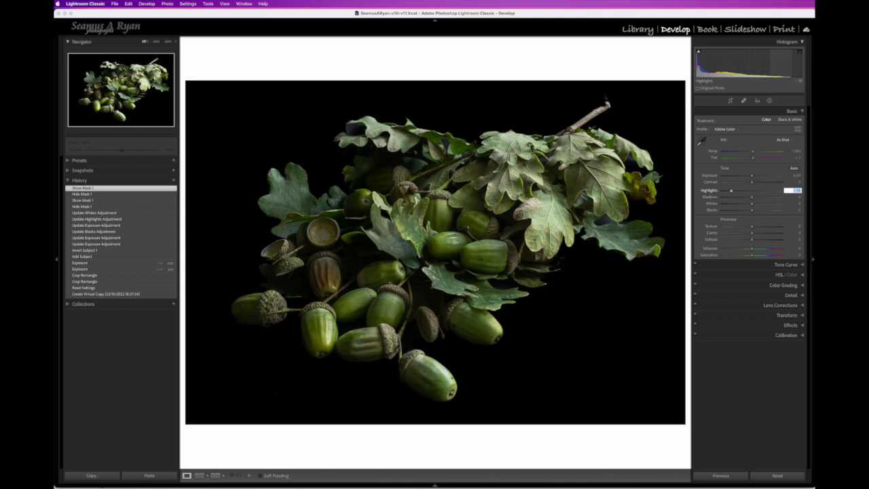
- Set the Basic panel Whites to -70, keeping Highlights at -70
left_click(795, 204)
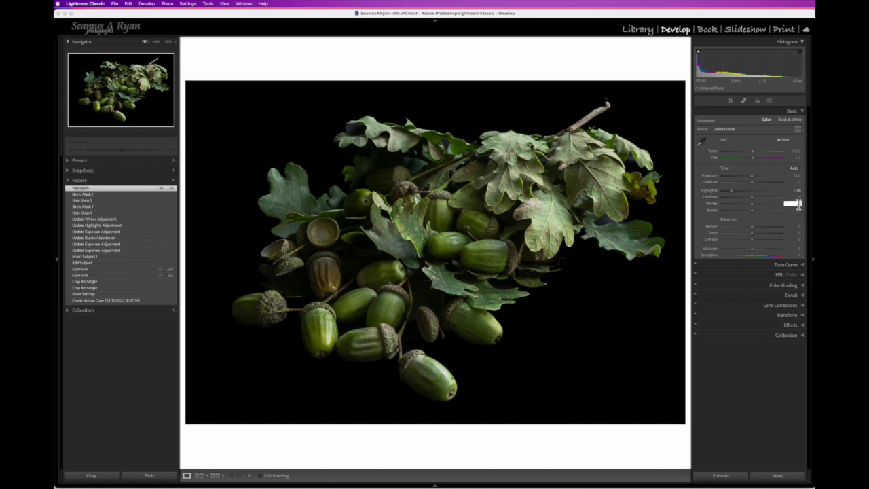
key("Down")
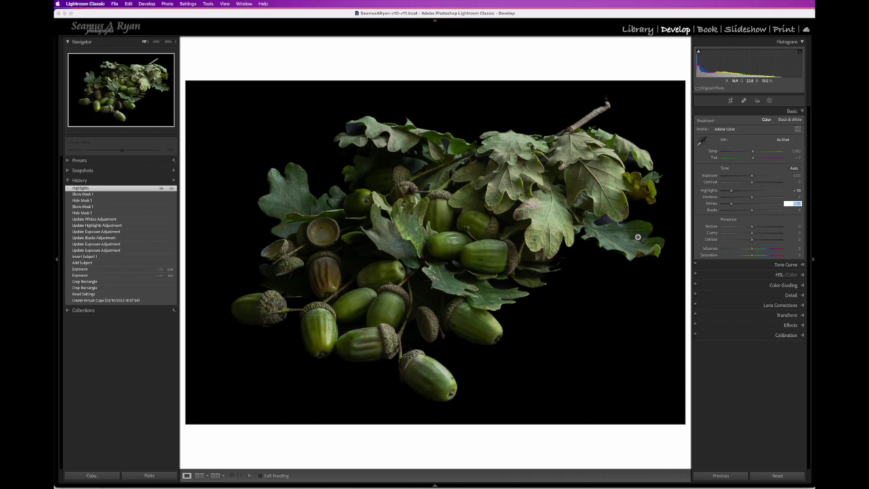
- Set Presence Texture to +50 and Clarity to +40
left_click(792, 226)
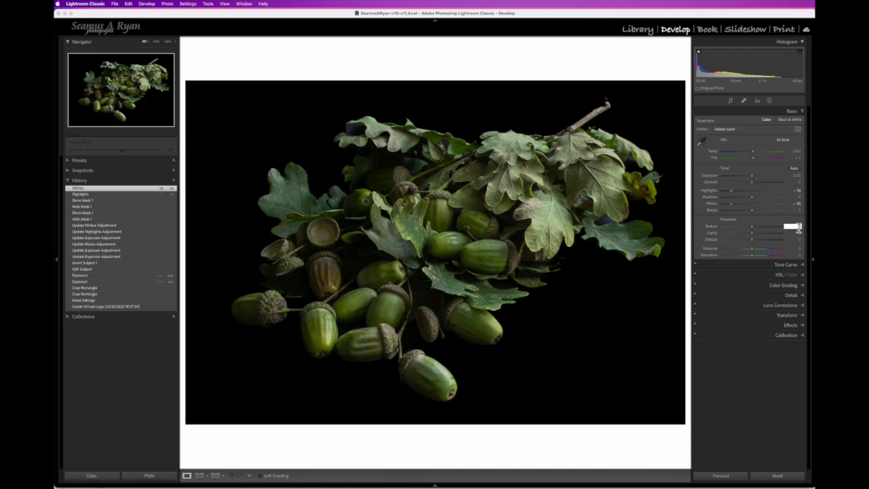
type("10")
key("Return")
type("26")
key("Tab")
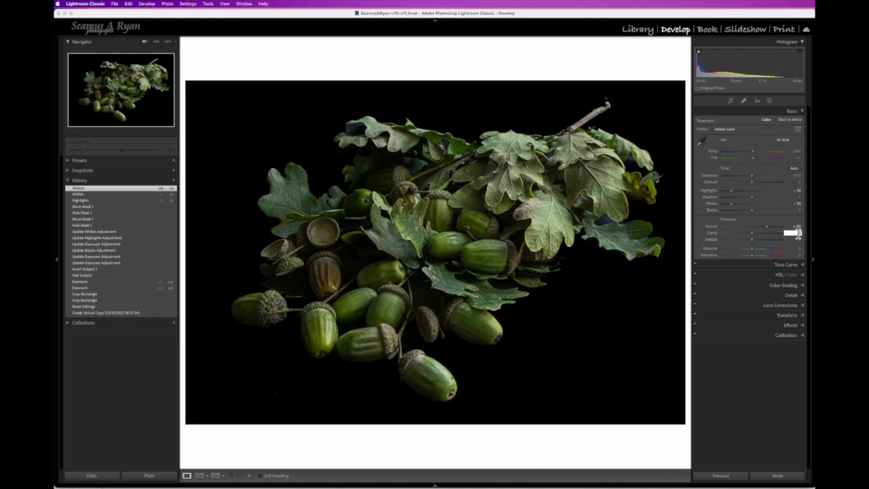
type("10")
key("Return")
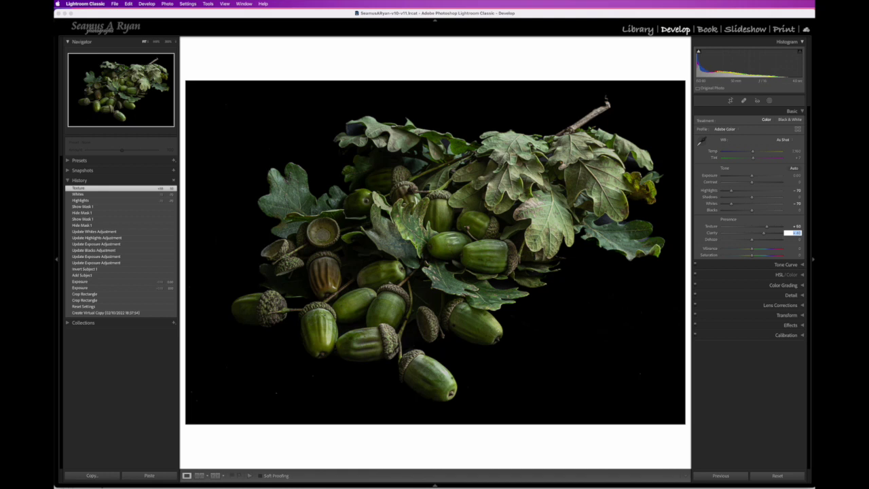
- Add Dehaze +20 and check the Before view
left_click(793, 239)
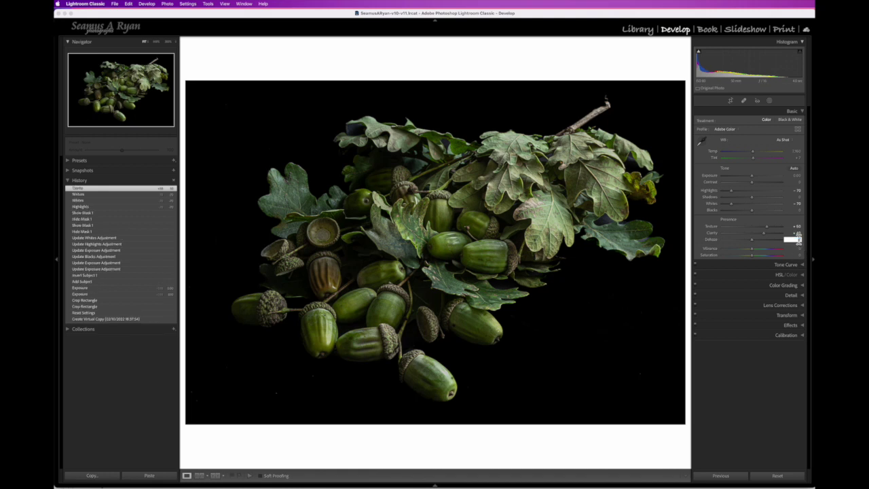
type("10")
key("Return")
key("Up")
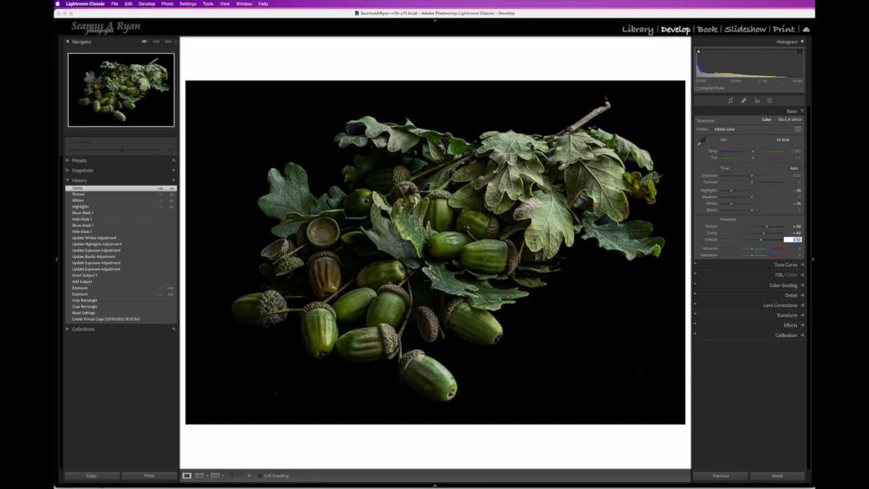
key("Return")
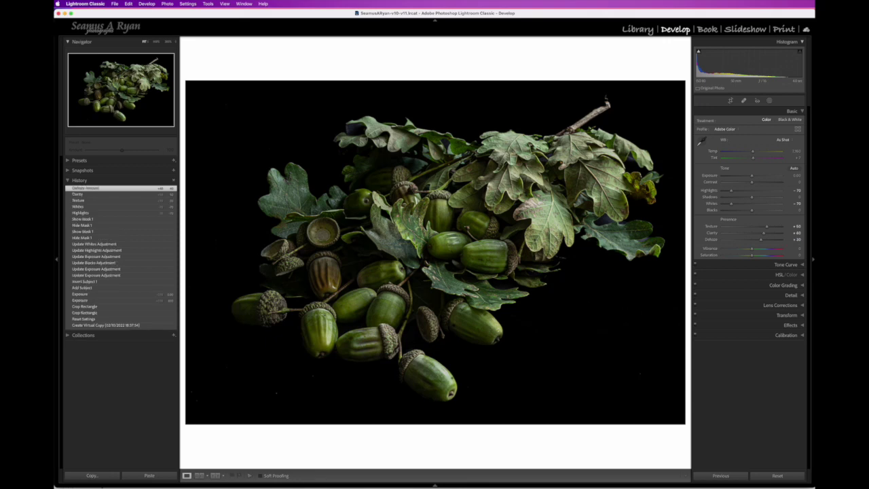
key("backslash")
key("backslash")
key("backslash")
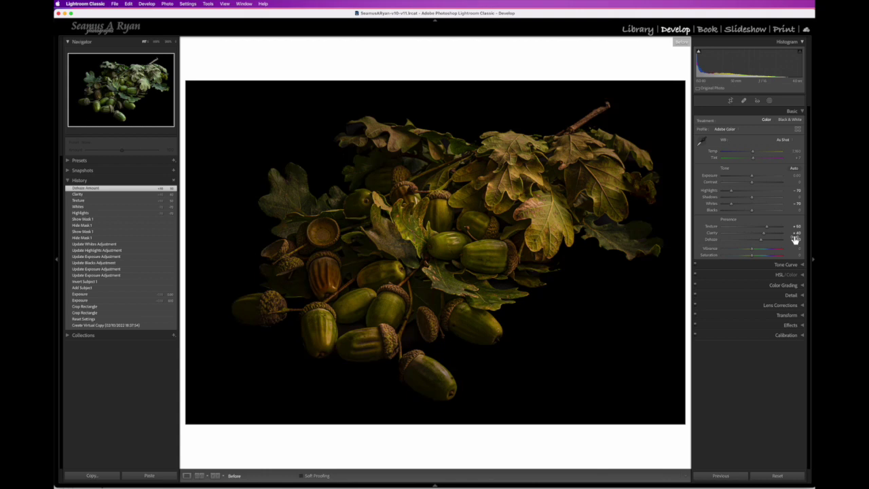
key("backslash")
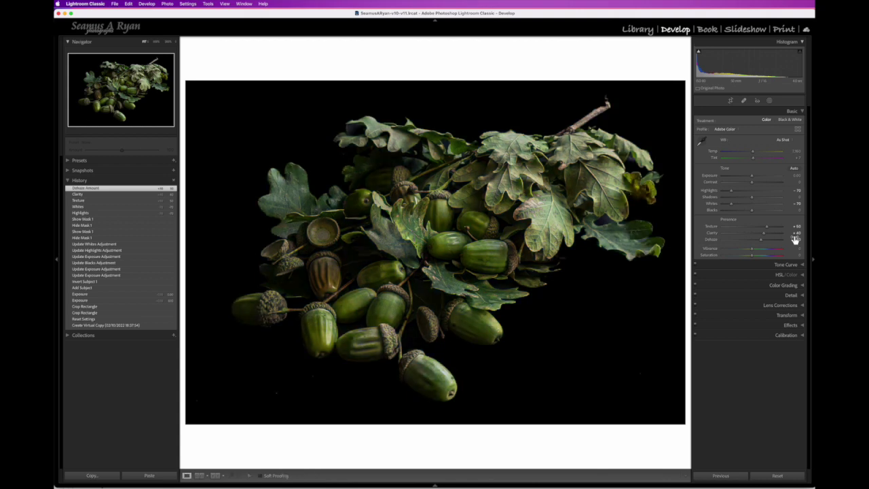
- Copy the Reset Settings history step to Before, then flip between original and edited views
right_click(86, 319)
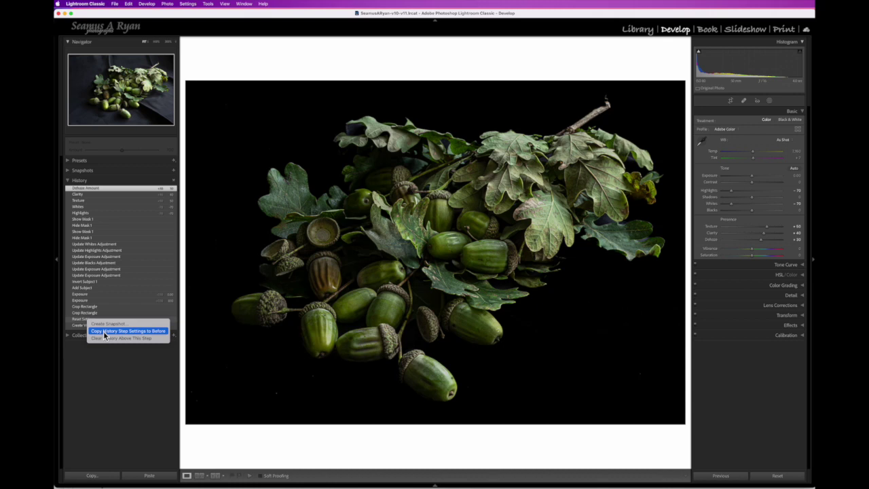
left_click(105, 333)
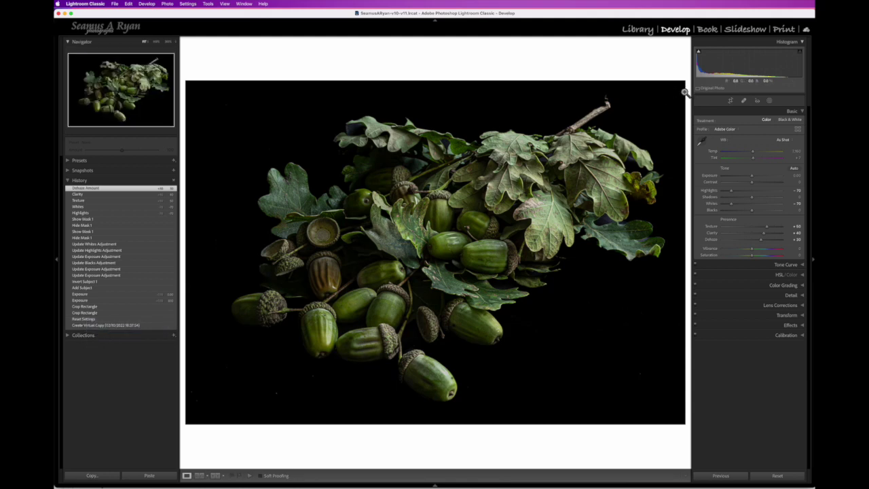
key("backslash")
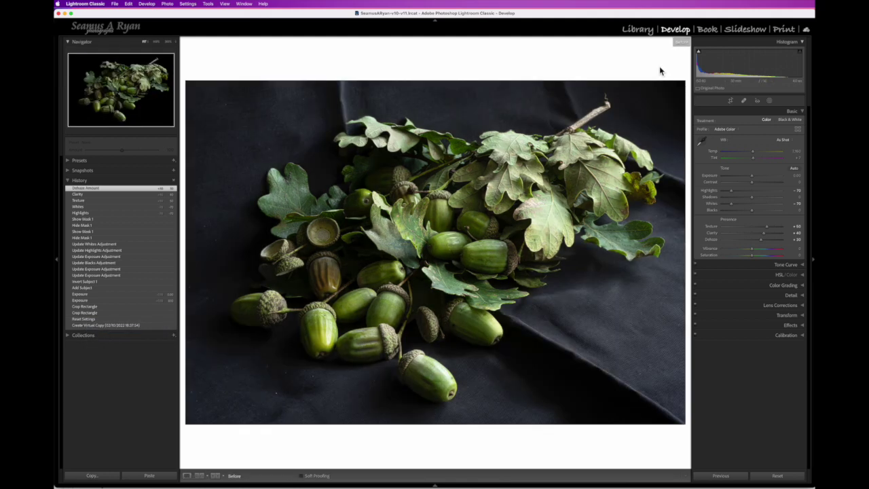
key("backslash")
key("backslash")
key("backslash")
key("backslash")
key("backslash")
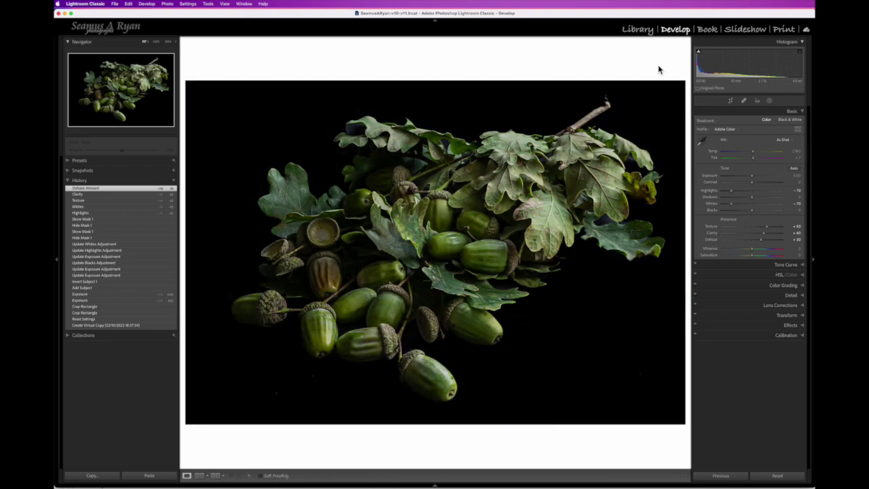
key("backslash")
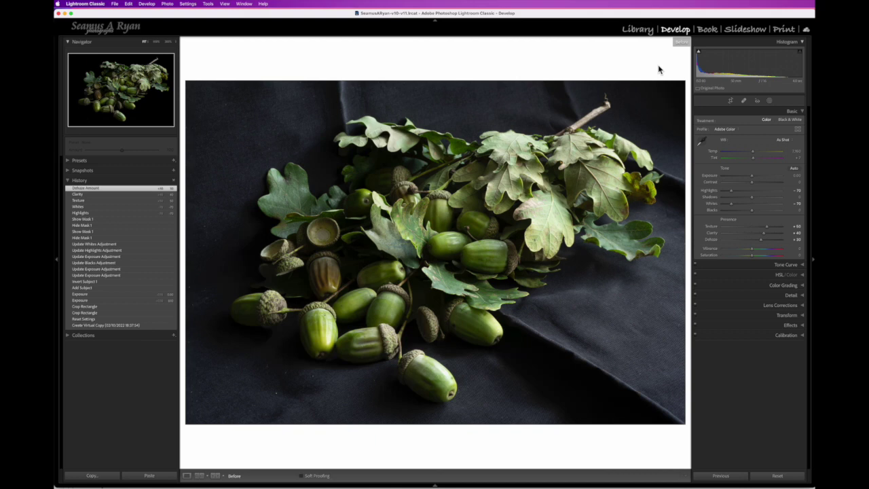
key("backslash")
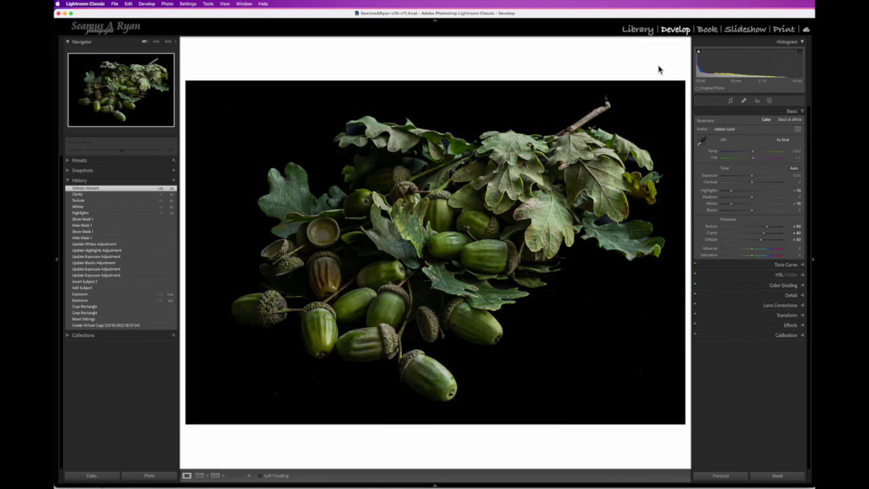
key("backslash")
key("backslash")
- Raise Vibrance to 10 in the Basic panel
left_click(797, 249)
type("10")
key("Return")
- Warm the white balance to a Temperature of 7,960 and a Tint of +37
mouse_move(752, 150)
left_mouse_down()
mouse_move(733, 155)
mouse_move(775, 155)
mouse_move(755, 153)
left_mouse_up()
left_click(754, 152)
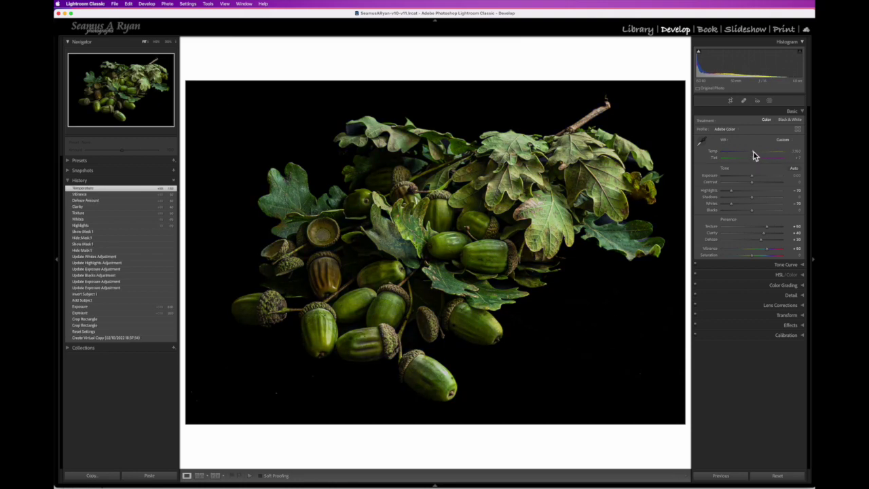
left_click(797, 152)
left_click(799, 156)
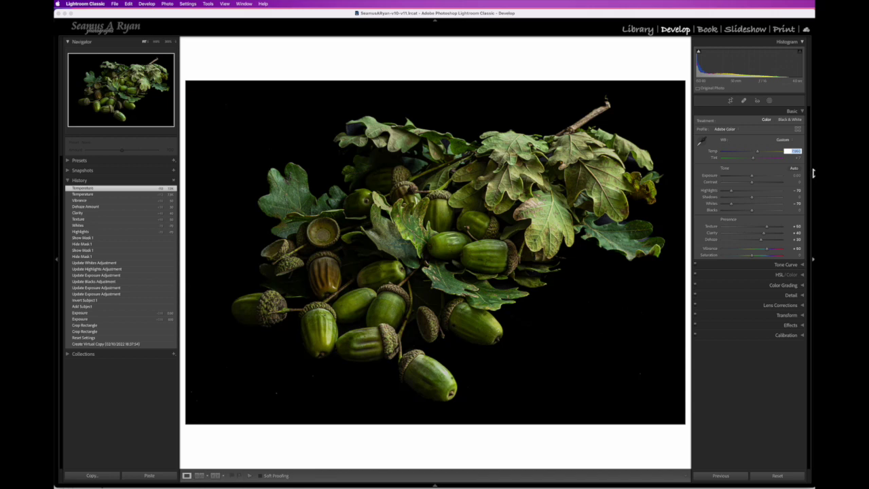
left_click(794, 157)
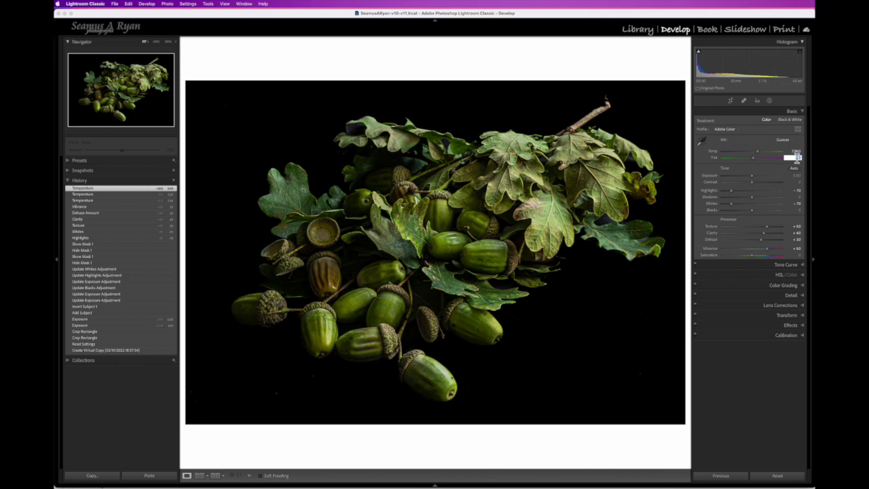
key("Return")
- Set the overall Exposure to -0.60 and compare it against the Before view
left_click(794, 176)
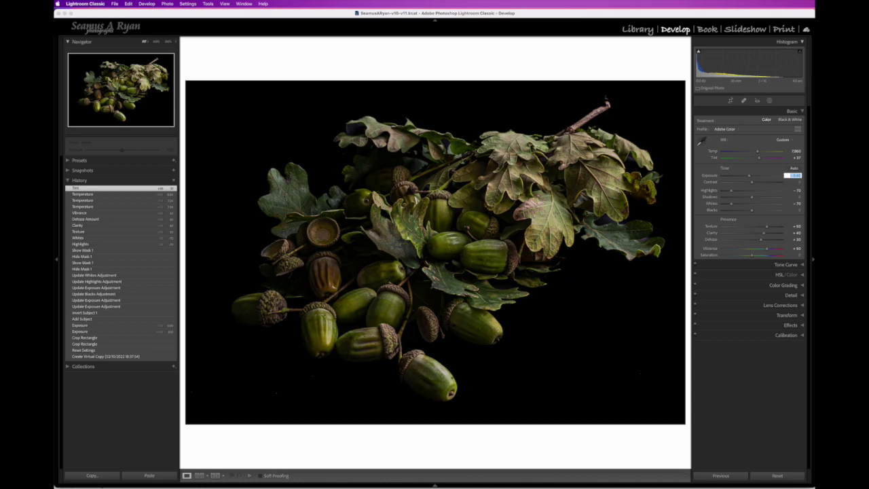
type("-0.6")
key("Return")
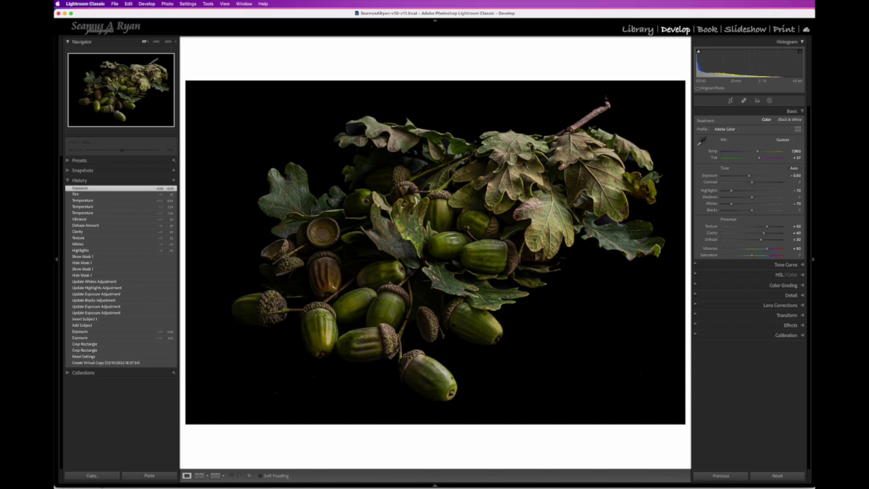
key("backslash")
key("backslash")
- Add a new Radial Gradient mask drawn out from the photo centre
left_click(769, 102)
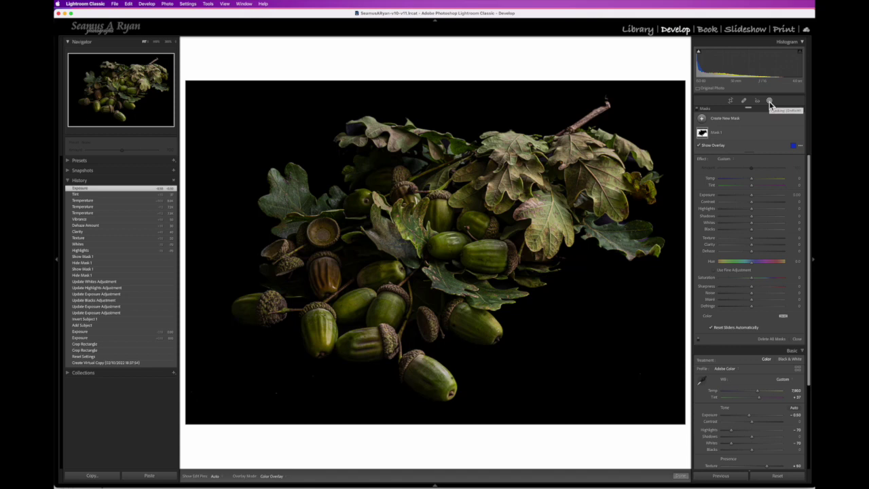
left_click(704, 122)
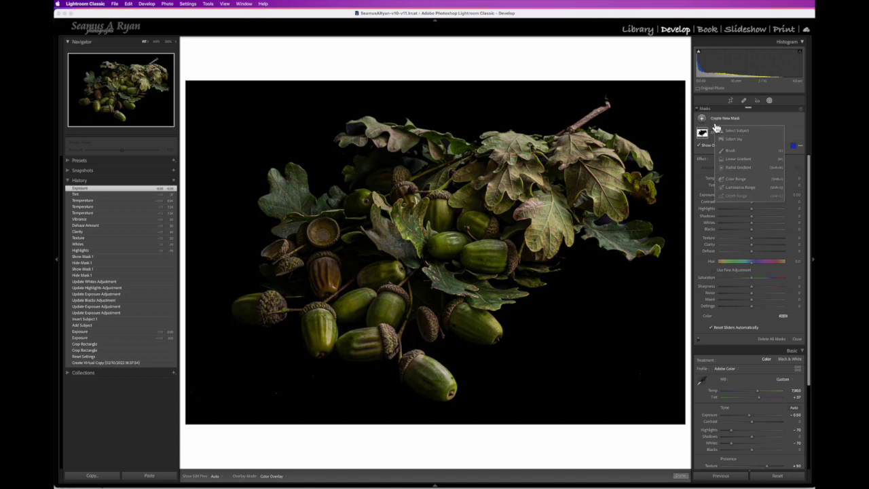
left_click(739, 168)
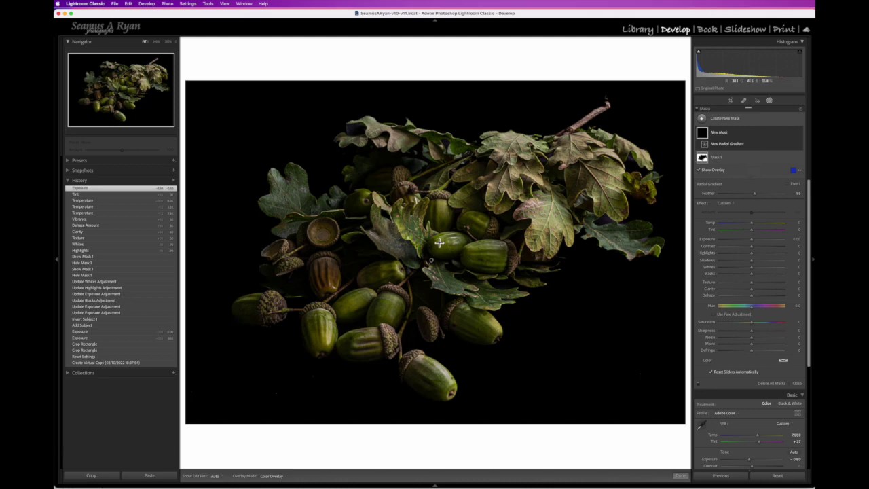
left_click_drag(437, 238, 648, 136)
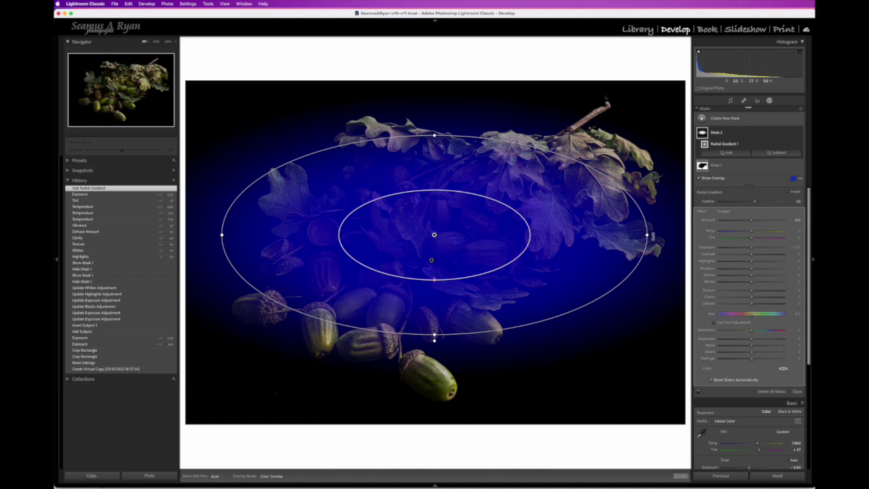
- Tilt, feather, enlarge and reposition the gradient around the acorn and oak-leaf cluster
left_click_drag(652, 236, 655, 176)
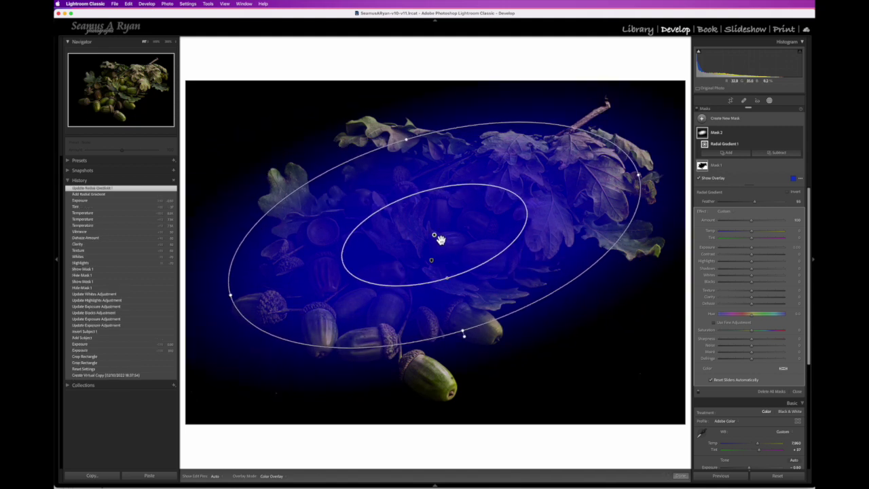
left_click_drag(438, 237, 458, 234)
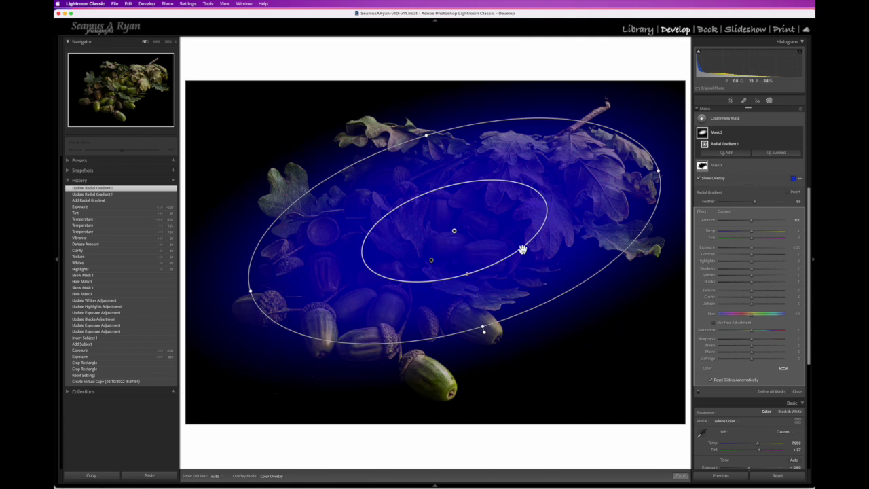
mouse_move(468, 276)
left_mouse_down()
mouse_move(480, 312)
mouse_move(468, 269)
mouse_move(473, 291)
left_mouse_up()
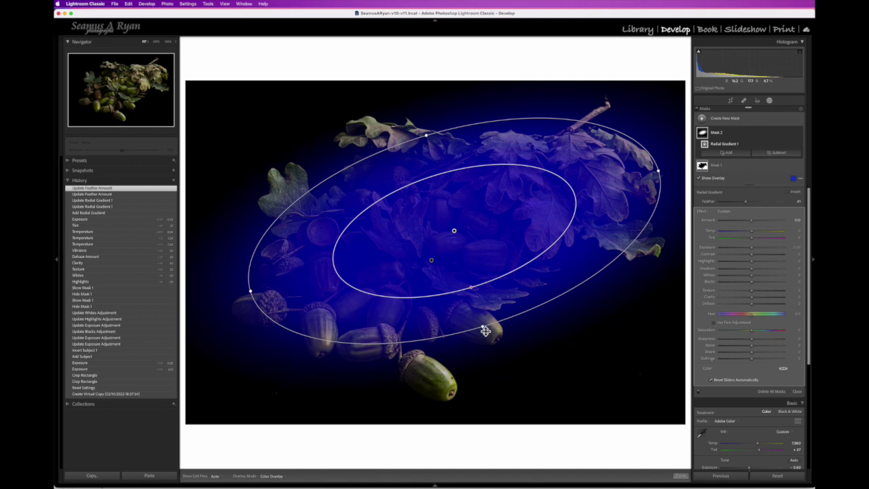
mouse_move(484, 333)
left_mouse_down()
mouse_move(513, 370)
mouse_move(487, 344)
left_mouse_up()
left_click_drag(252, 293, 237, 300)
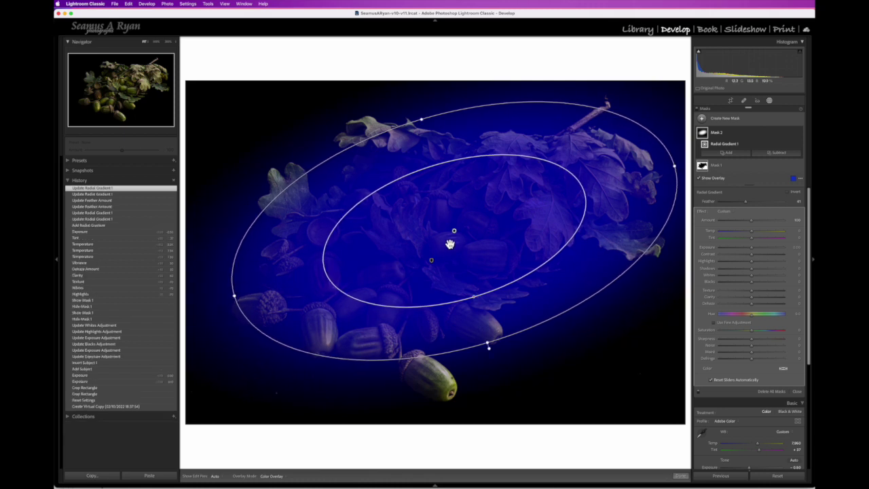
left_click_drag(458, 237, 444, 247)
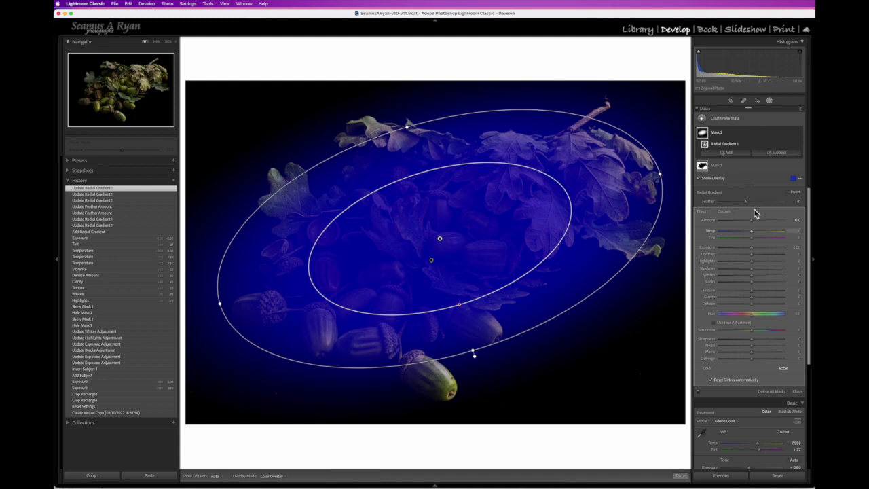
- Invert the radial gradient and nudge its exposure down four steps to darken the edges
left_click(787, 193)
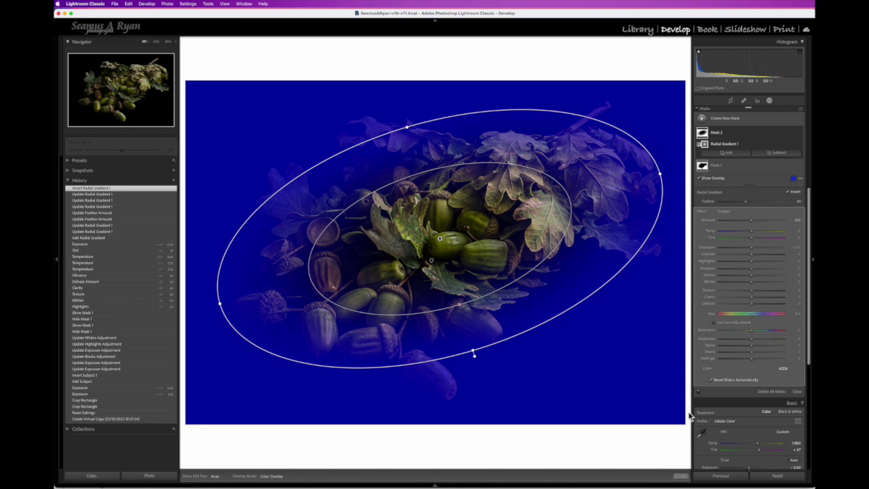
left_click(794, 246)
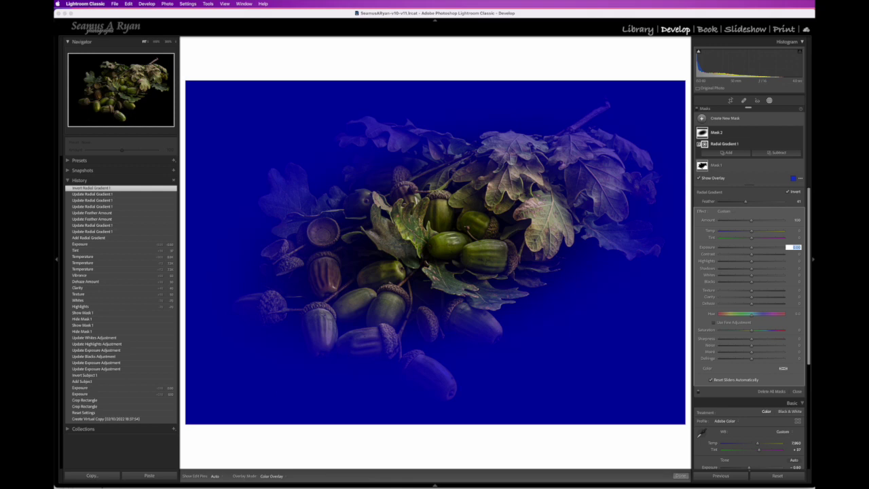
key("o")
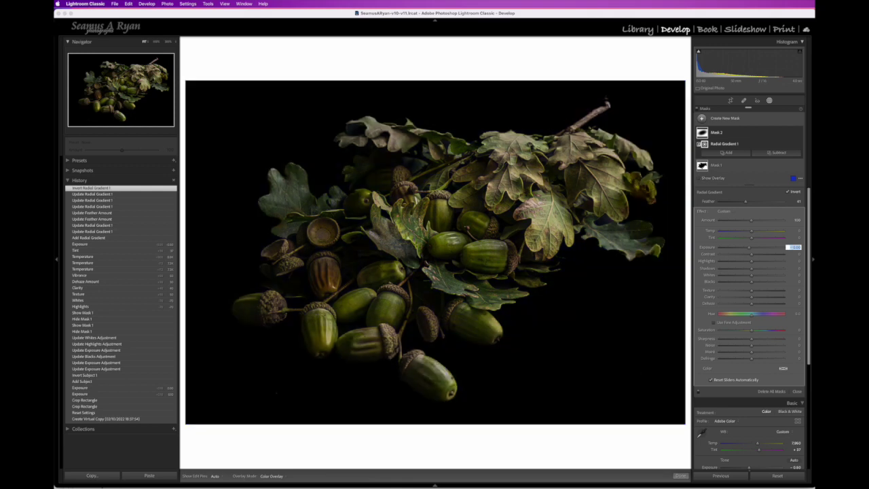
key("Down")
key("Down")
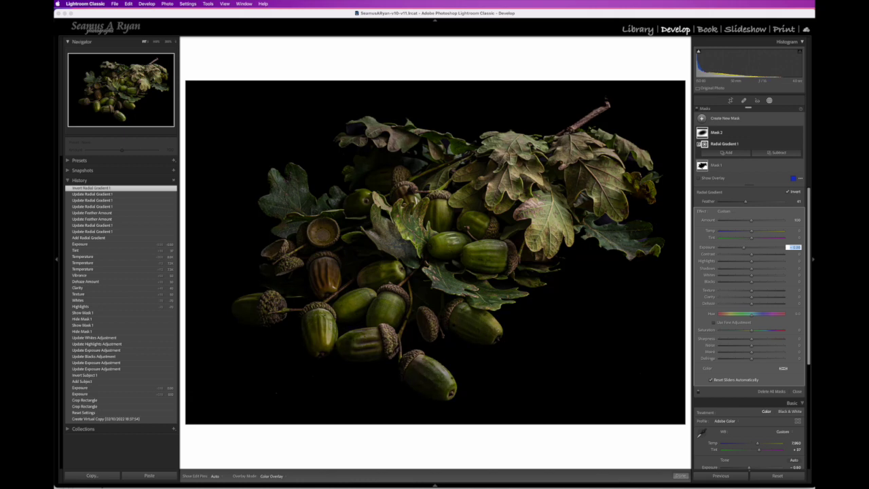
key("Down")
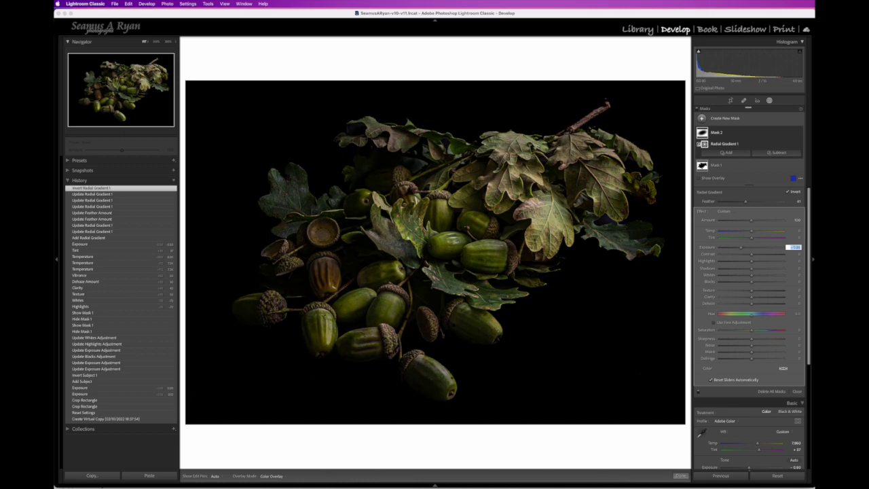
key("Down")
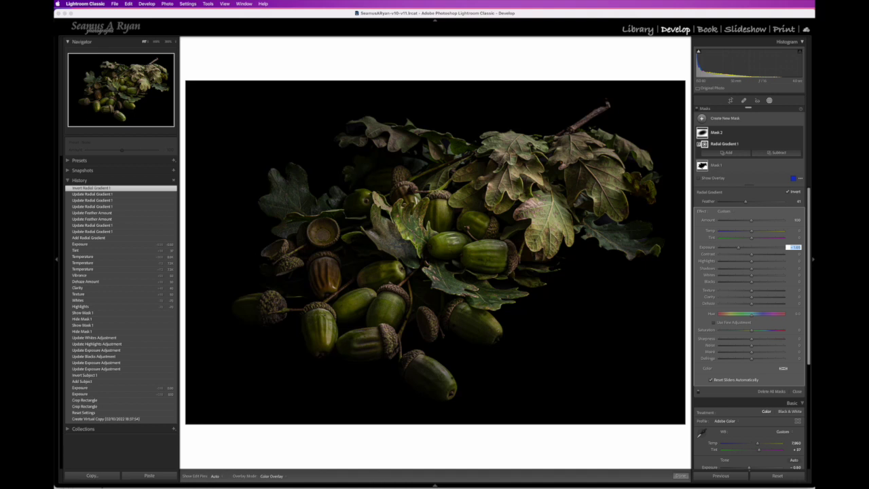
key("Down")
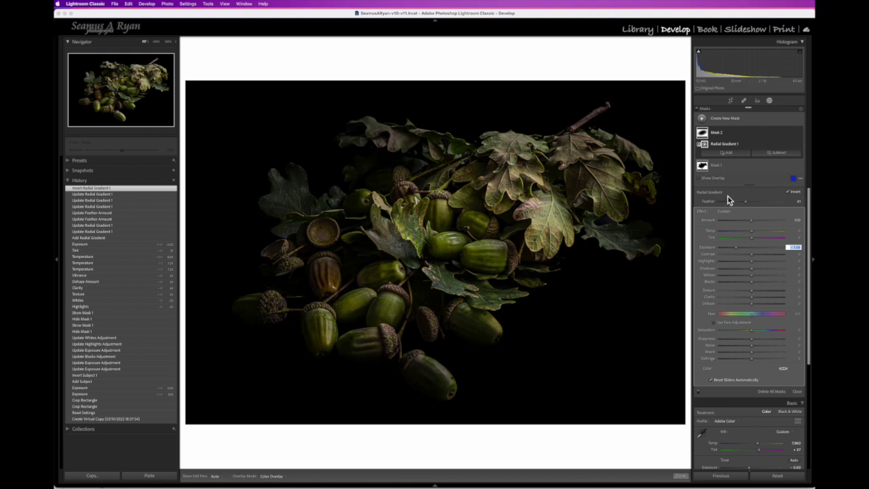
mouse_move(595, 218)
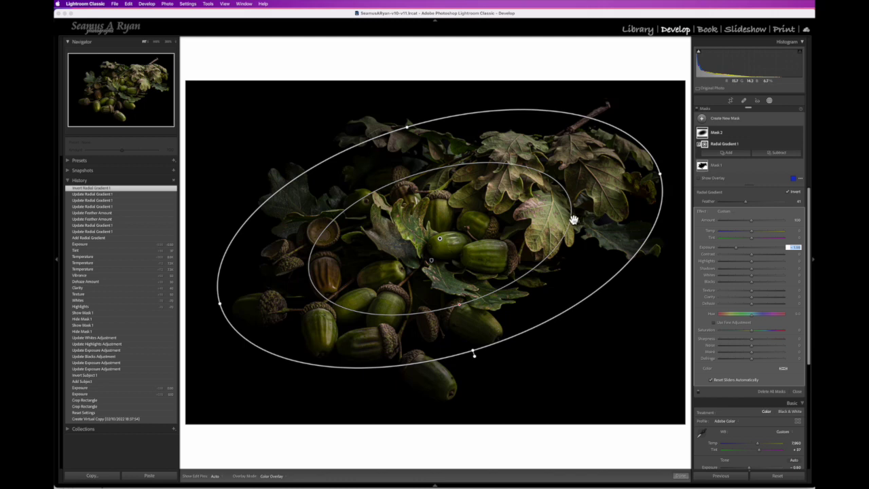
- Commit the mask exposure, shift the gradient flatter and left, and toggle Mask 2 to compare
key("Return")
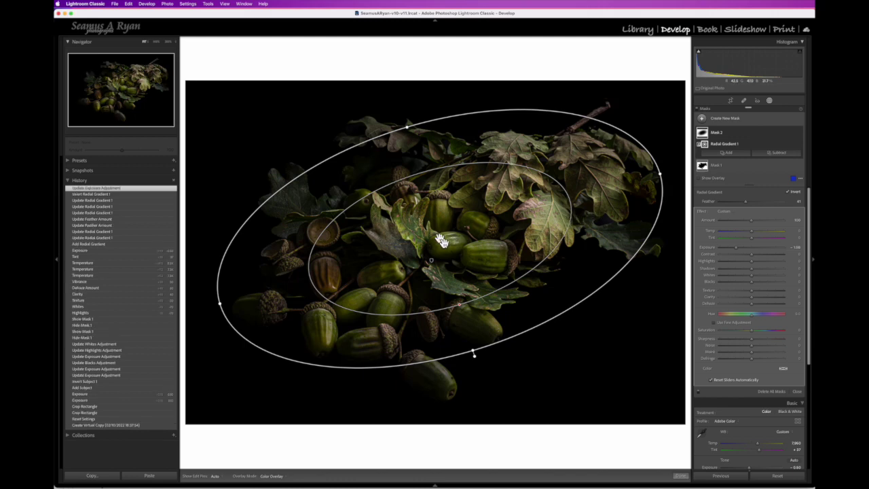
left_click_drag(471, 229, 453, 232)
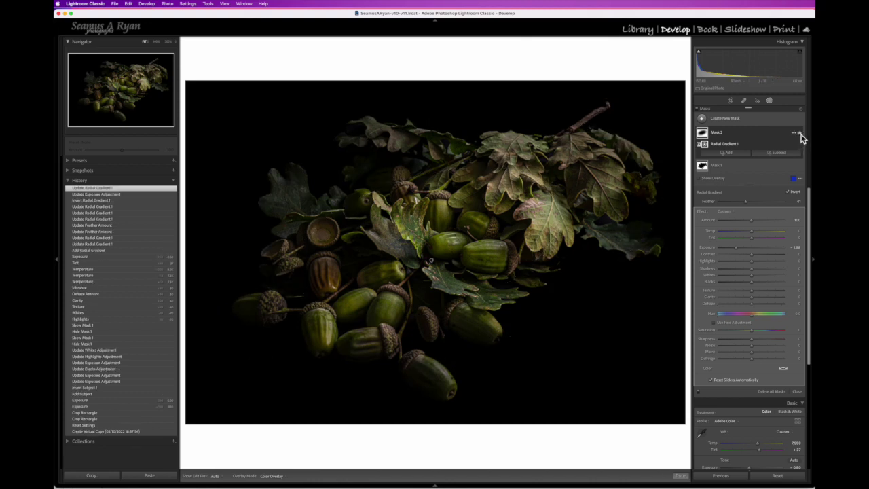
left_click(799, 134)
left_click(799, 134)
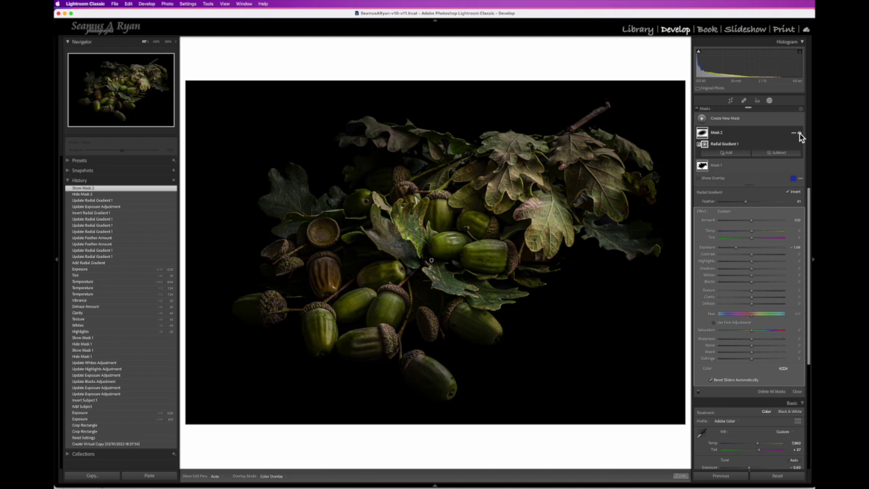
left_click(799, 134)
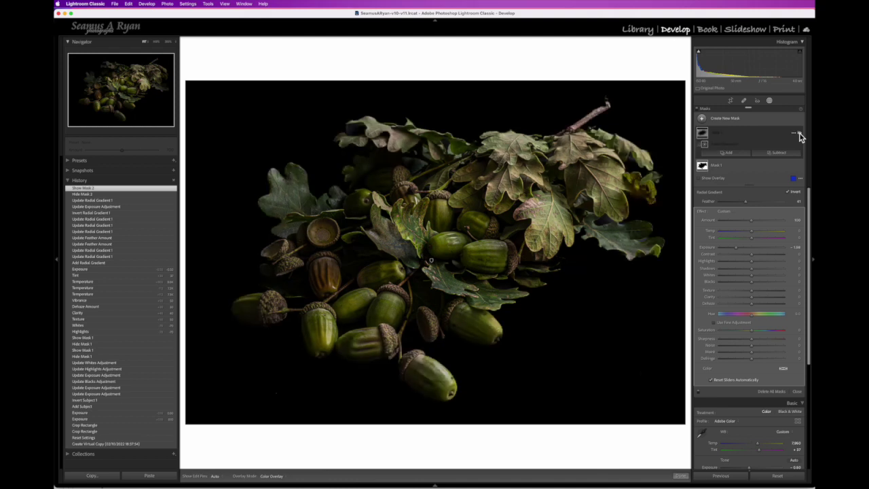
left_click(799, 133)
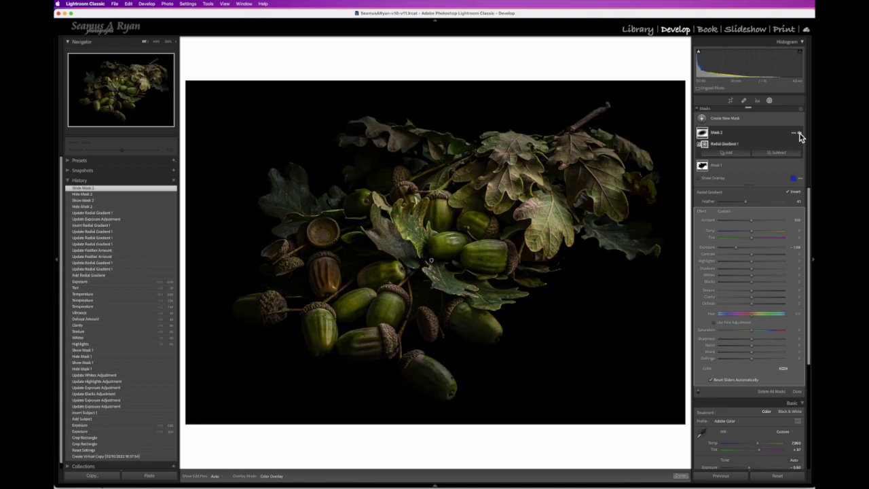
mouse_move(630, 186)
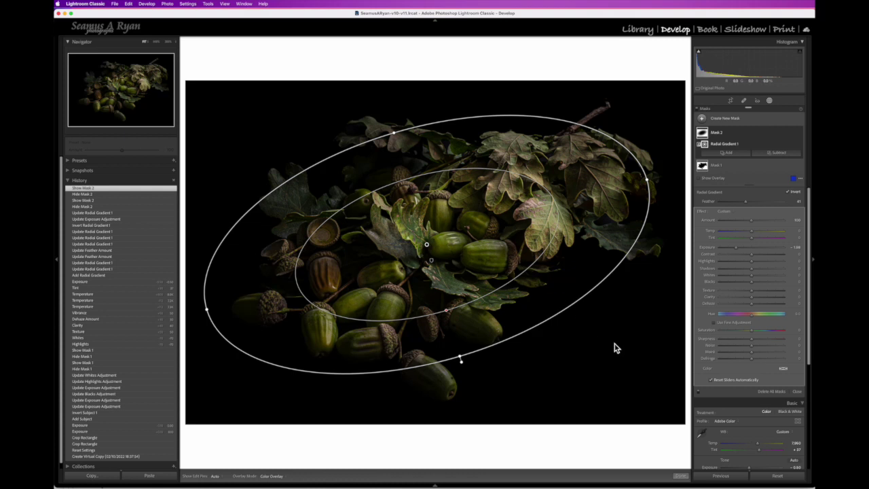
- Close masking and raise the overall Saturation to 10, then 20
left_click(680, 476)
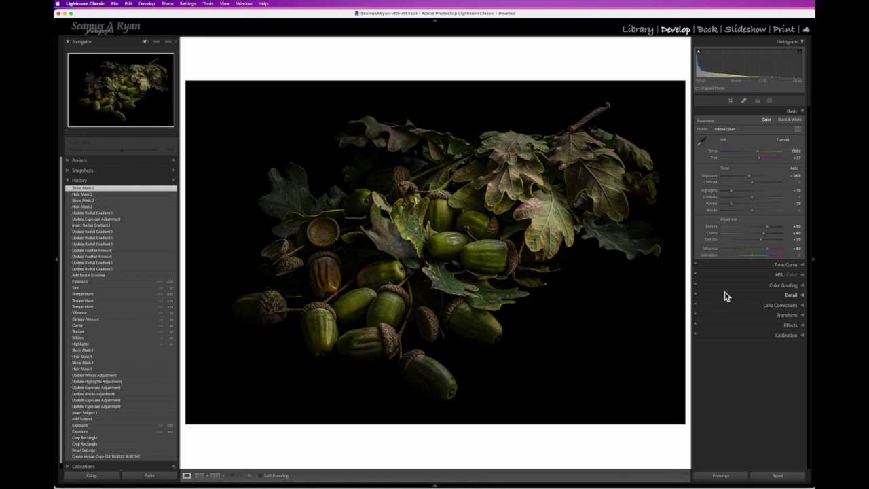
left_click(797, 256)
type("10")
key("Return")
type("20")
key("Return")
left_click(793, 150)
double_click(795, 152)
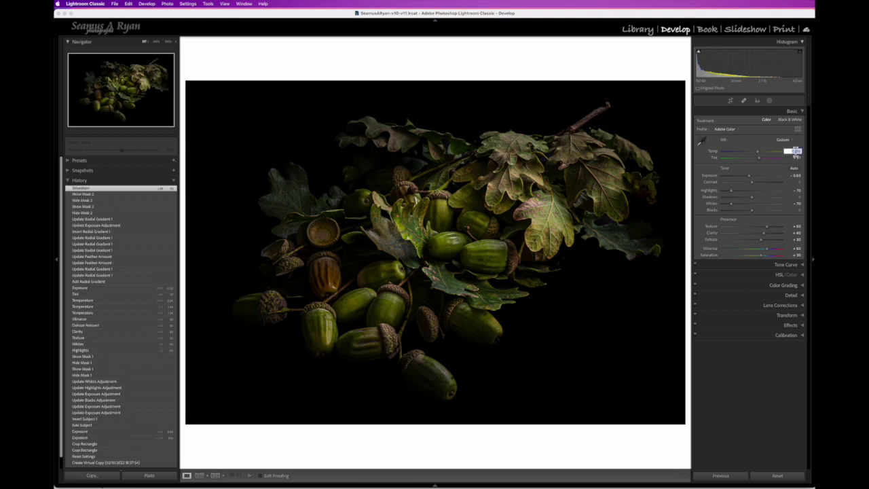